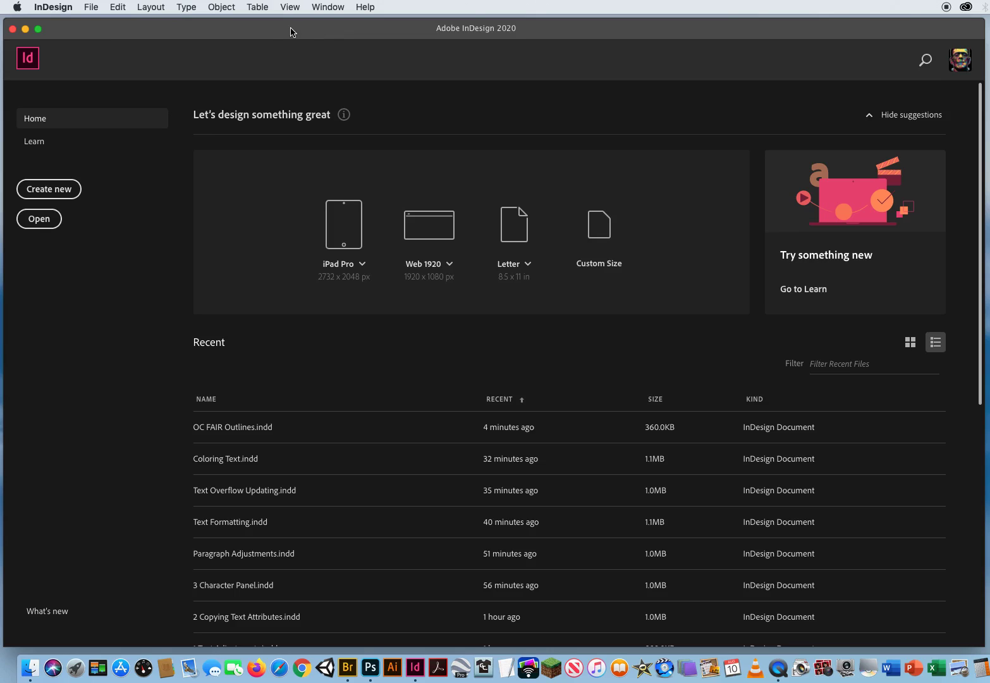
# Step: Open 3 Column Page.indd from the 8 Thread Text Demo folder
pyautogui.click(91, 8)
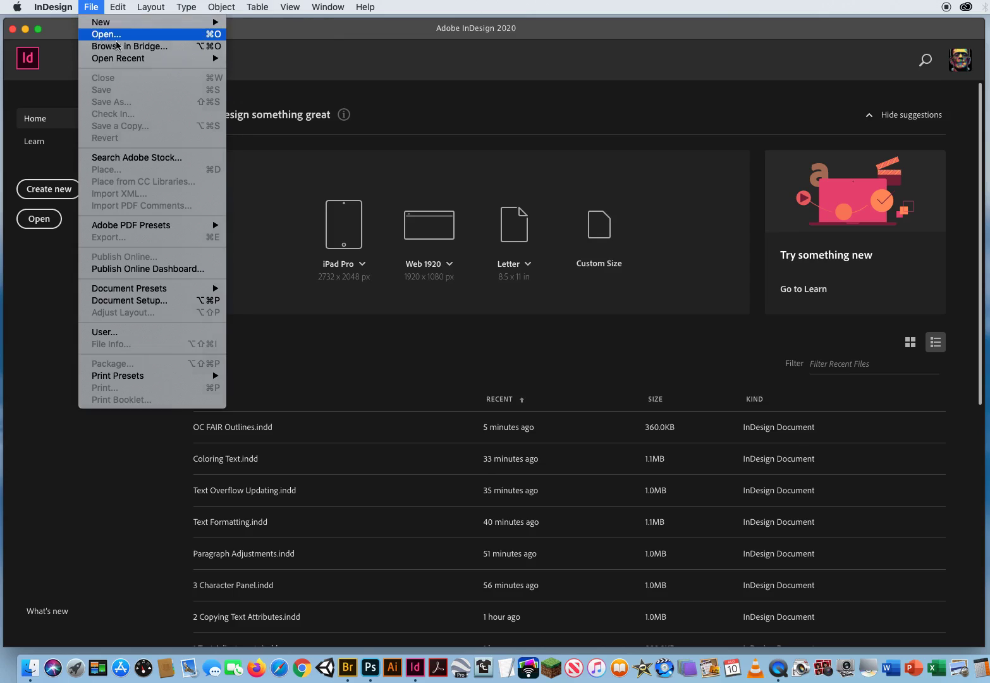
pyautogui.click(99, 35)
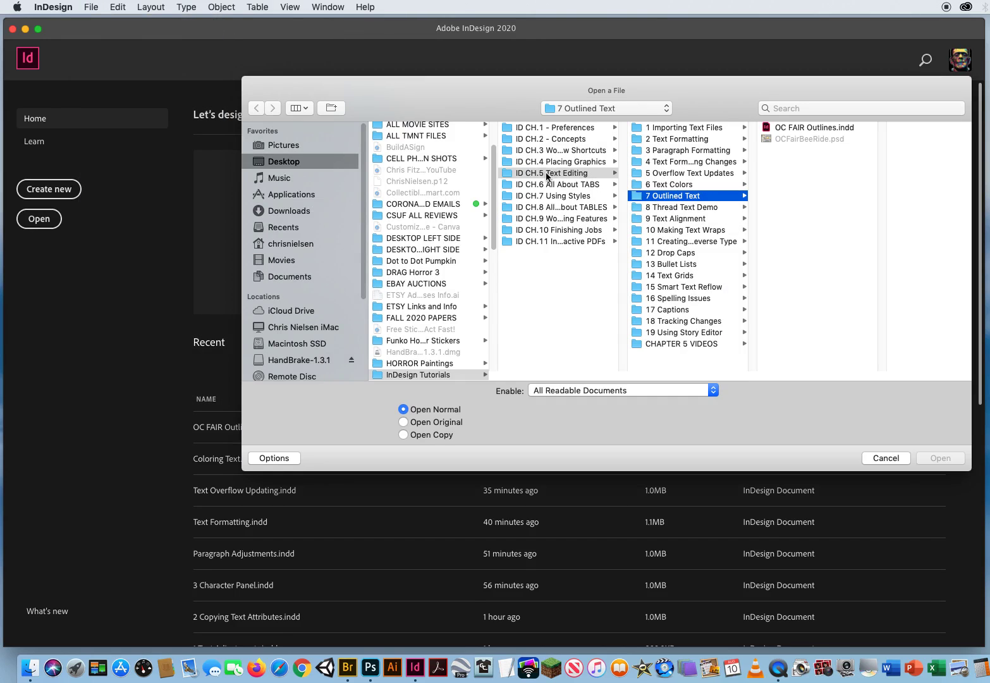
pyautogui.click(547, 176)
pyautogui.click(695, 207)
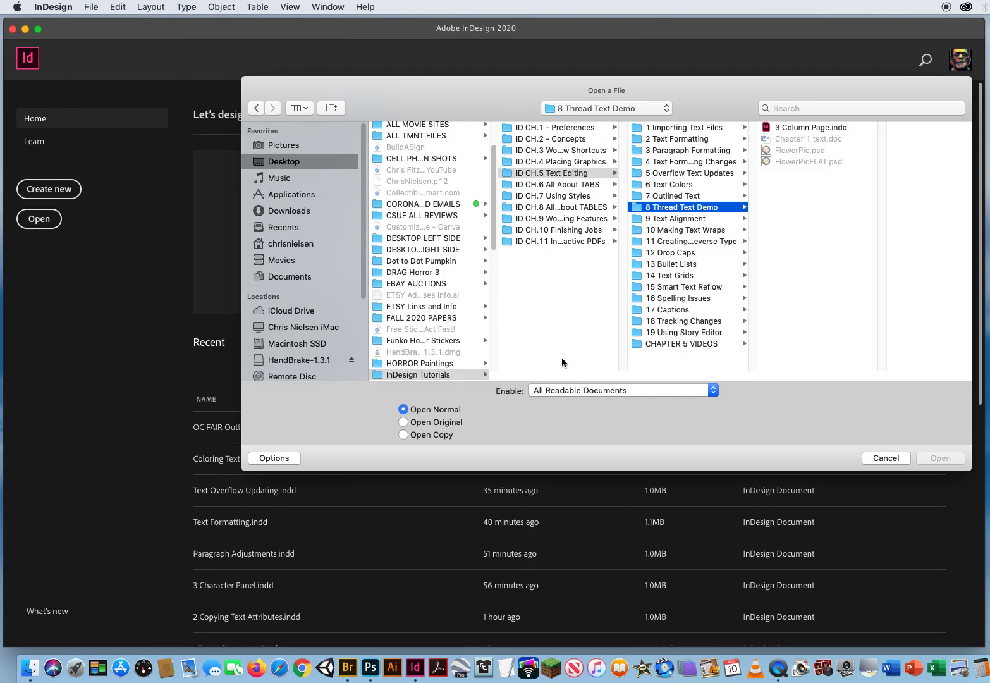
pyautogui.click(806, 127)
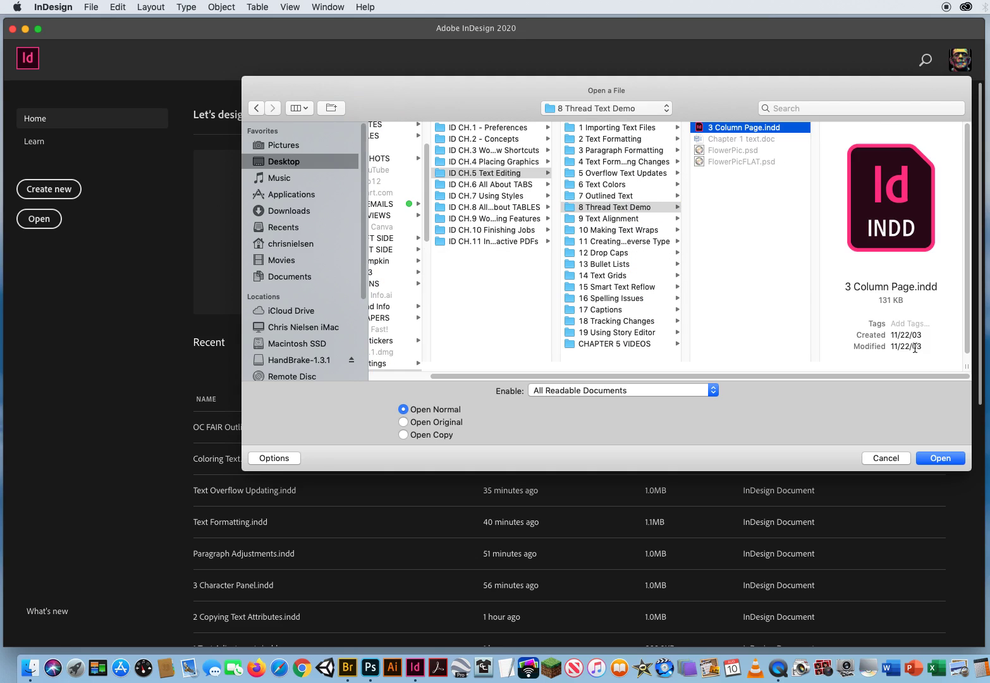
pyautogui.press('Return')
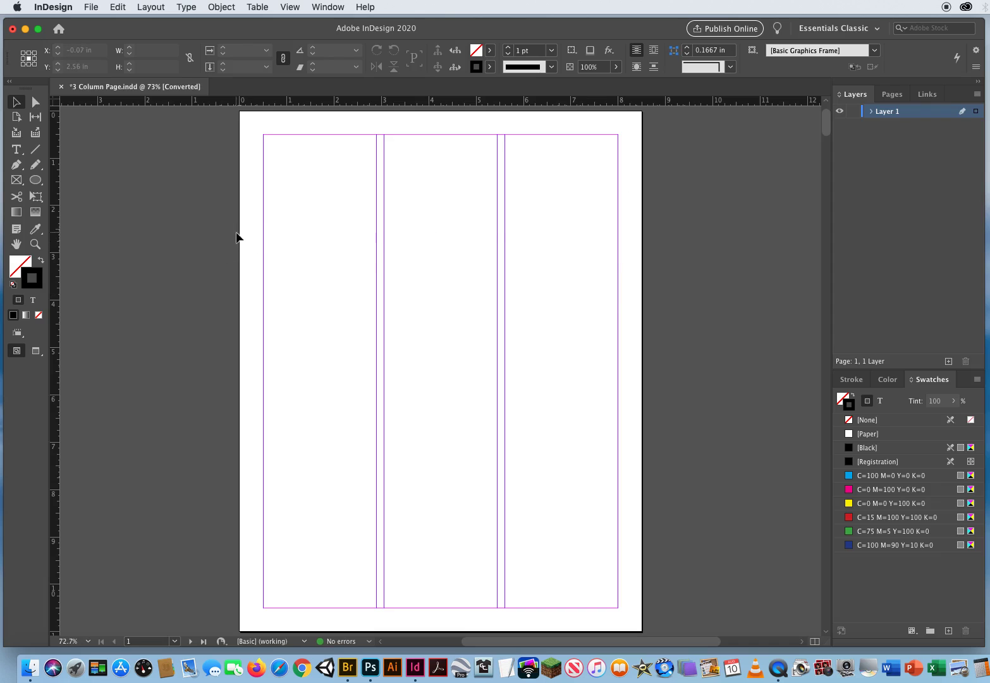
# Step: Draw a text frame about 7.5 in by 9.92 in across the page margins with the Type tool
pyautogui.moveTo(241, 275); pyautogui.dragTo(513, 323)
pyautogui.moveTo(215, 303); pyautogui.dragTo(607, 346)
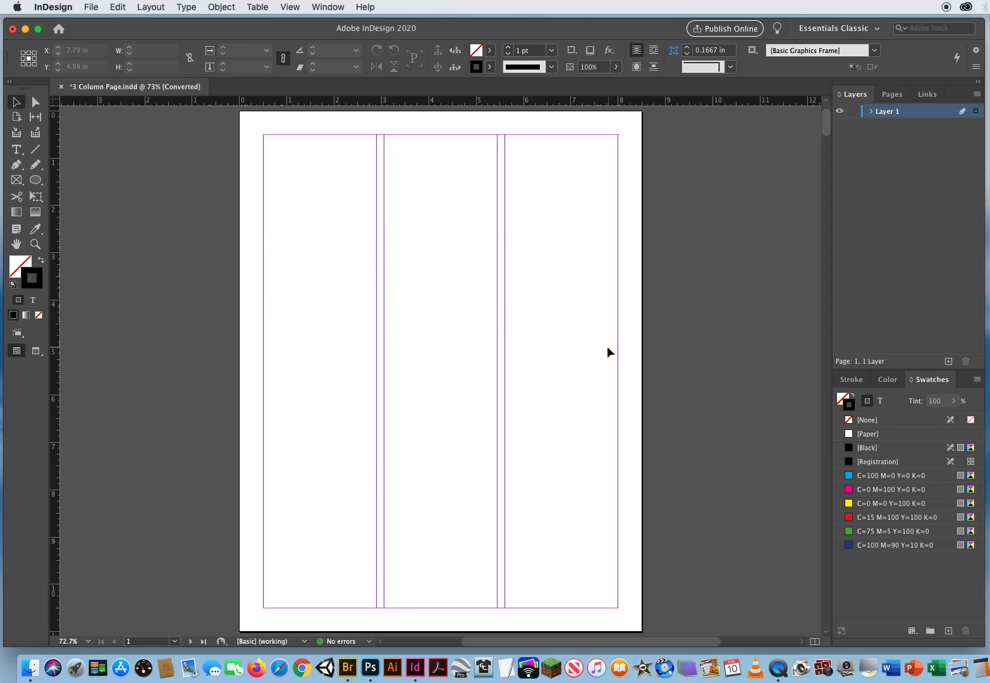
pyautogui.click(16, 149)
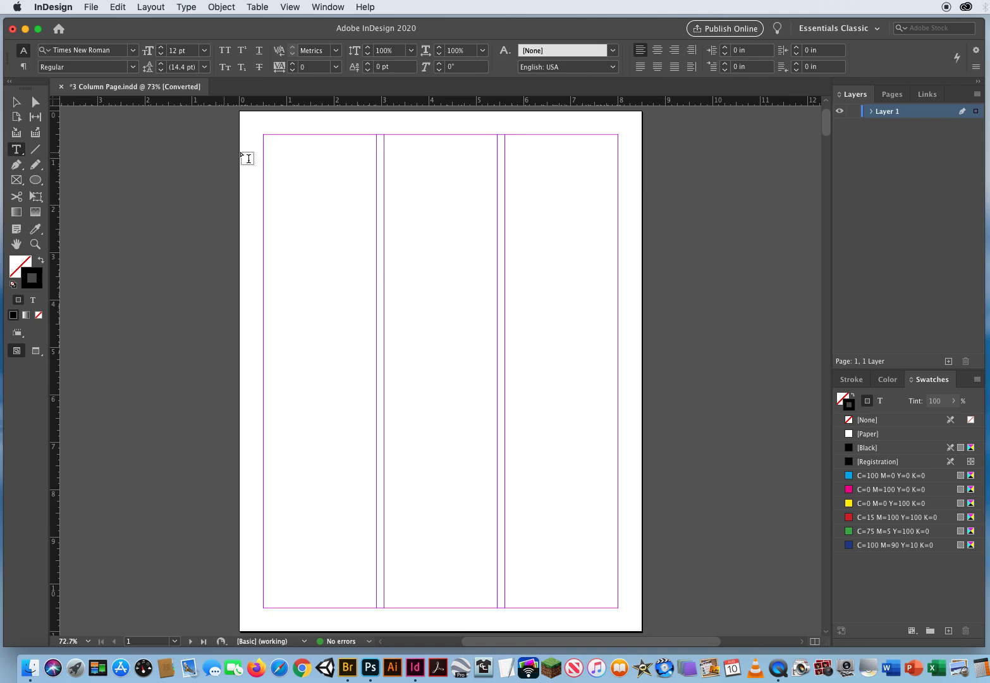
pyautogui.moveTo(264, 134); pyautogui.dragTo(617, 607)
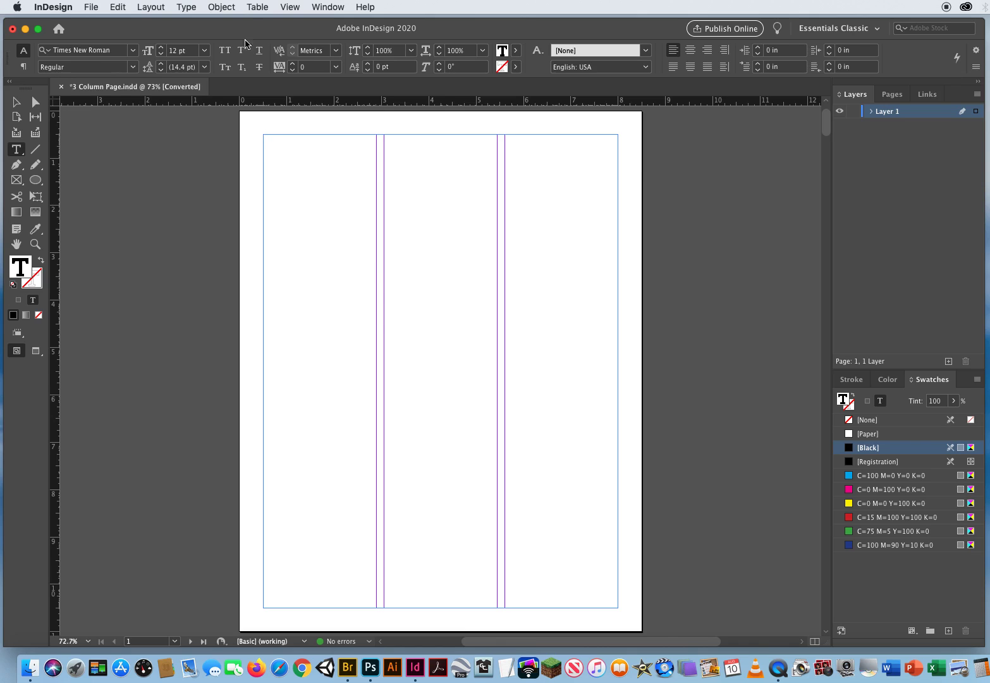
# Step: Set the frame to 3 columns, each 2.3889 in wide, in Text Frame Options
pyautogui.click(221, 7)
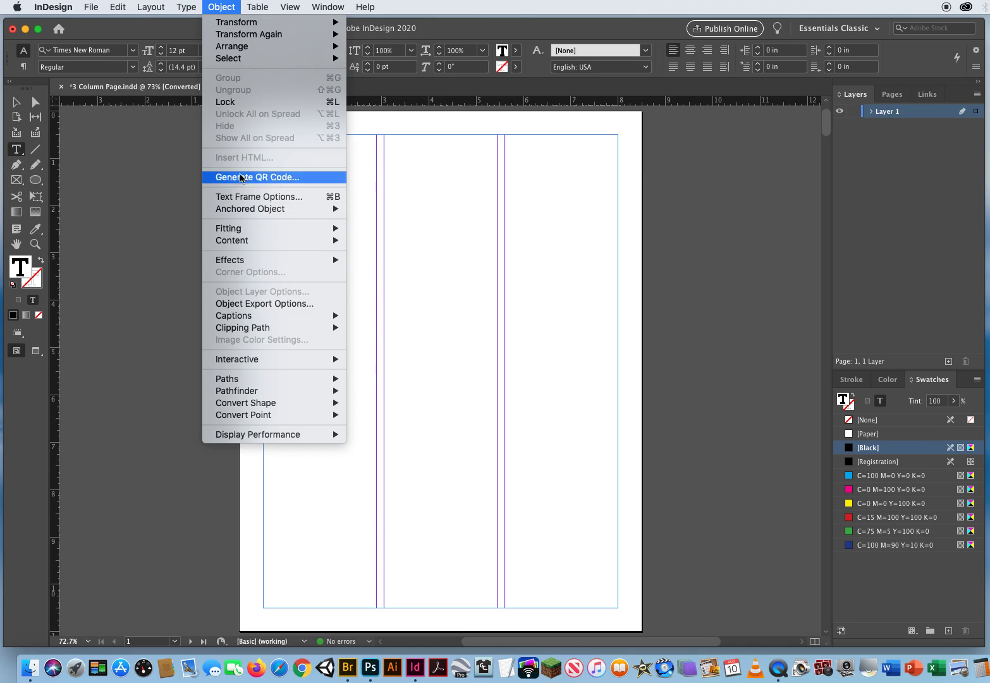
pyautogui.click(235, 201)
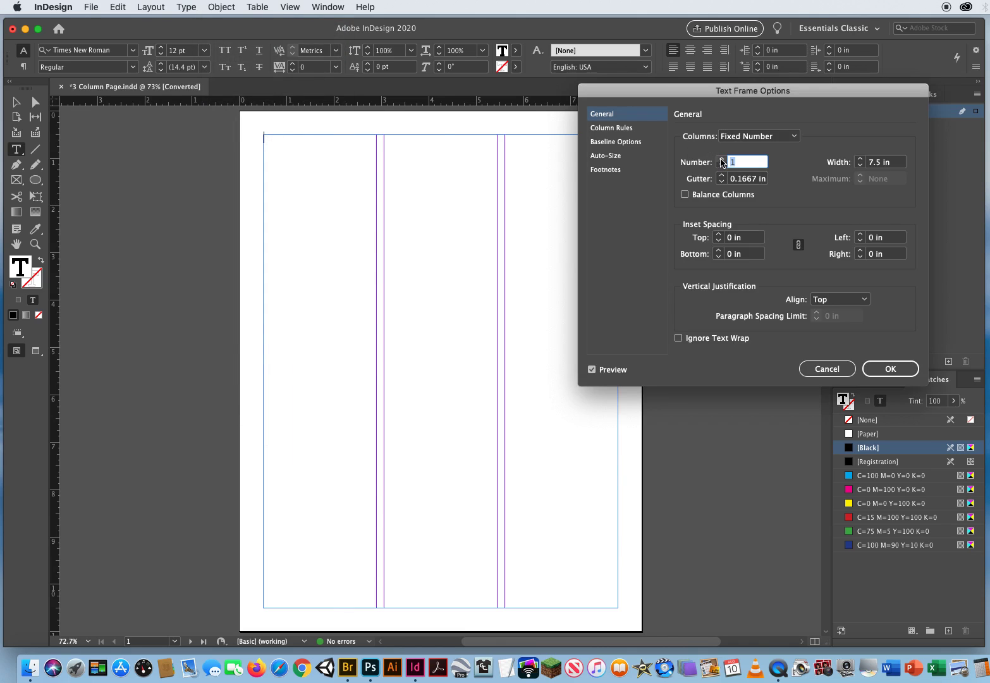
pyautogui.click(721, 159)
pyautogui.click(721, 159)
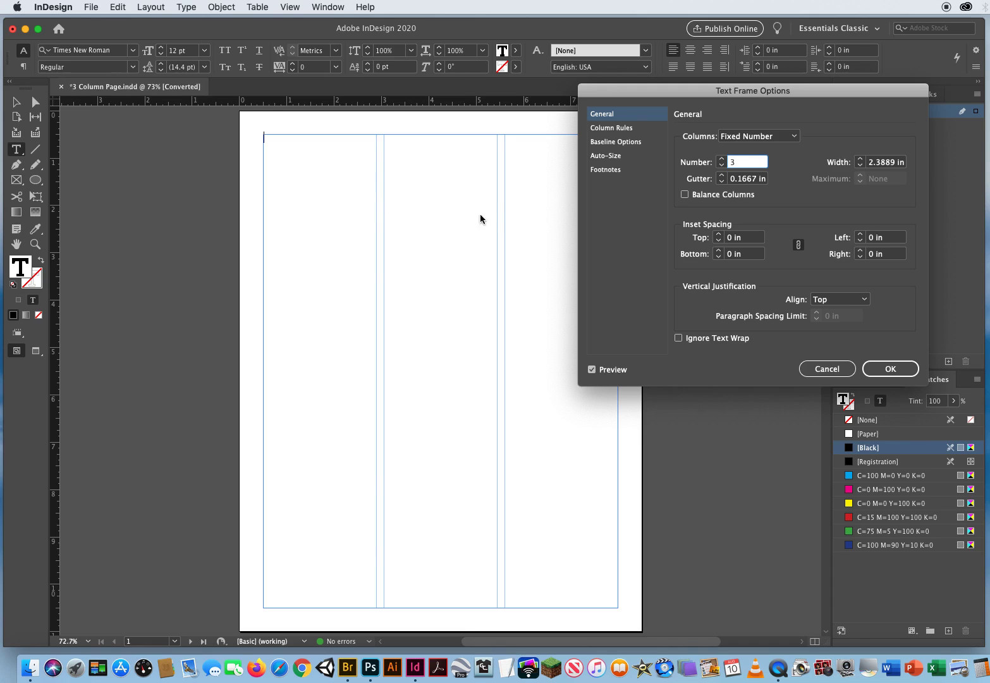
pyautogui.click(891, 370)
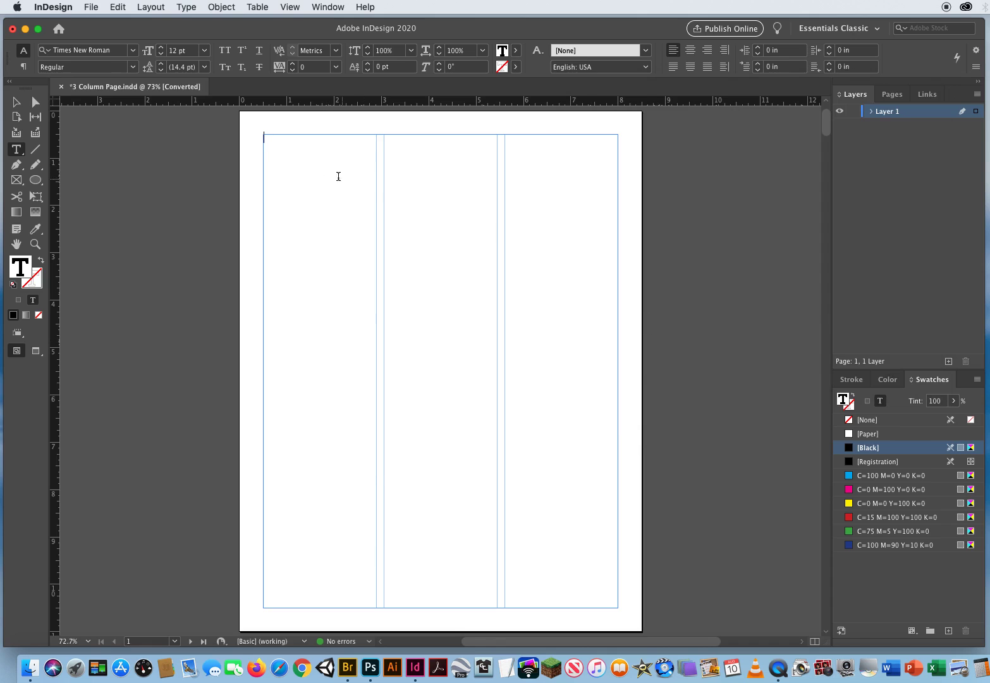
# Step: Place Chapter 1 text.doc into the three-column frame and switch to Preview mode
pyautogui.click(313, 180)
pyautogui.press('super+d')
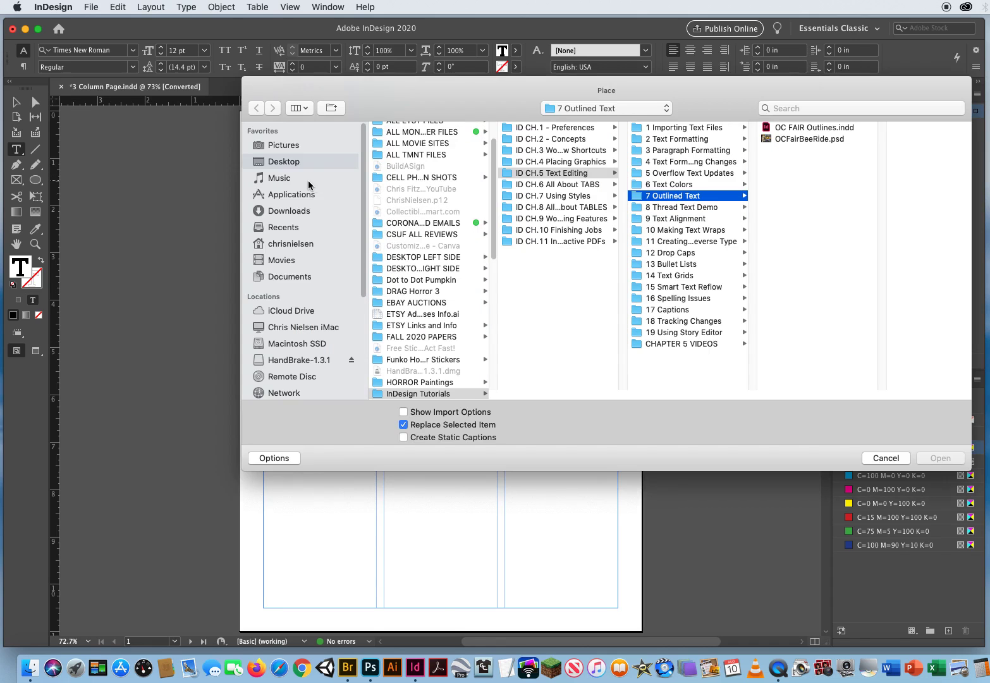
pyautogui.click(663, 208)
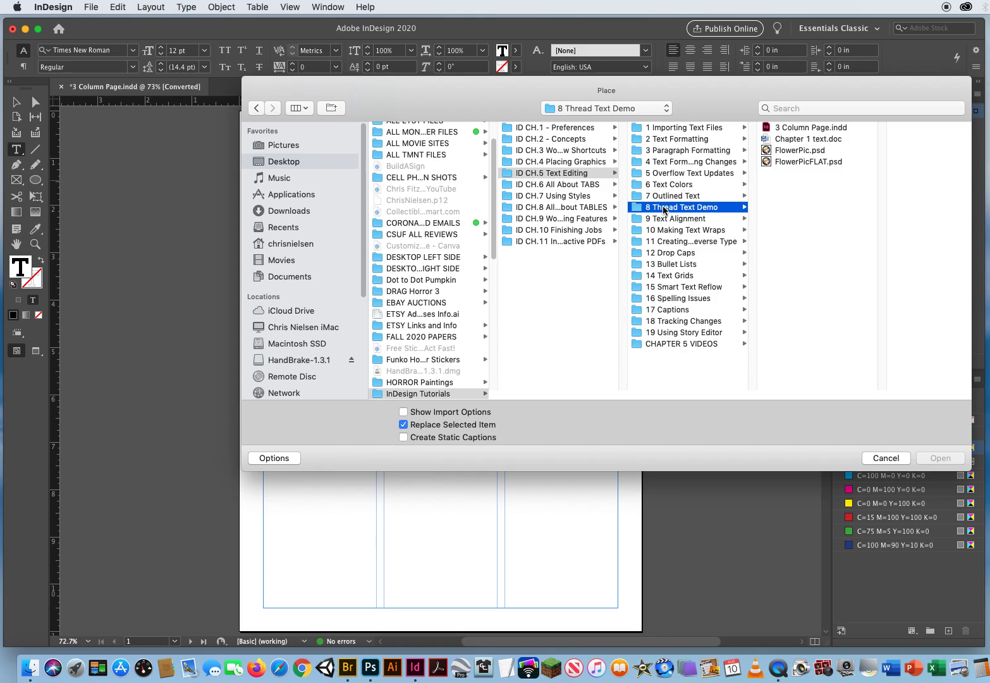
pyautogui.click(790, 141)
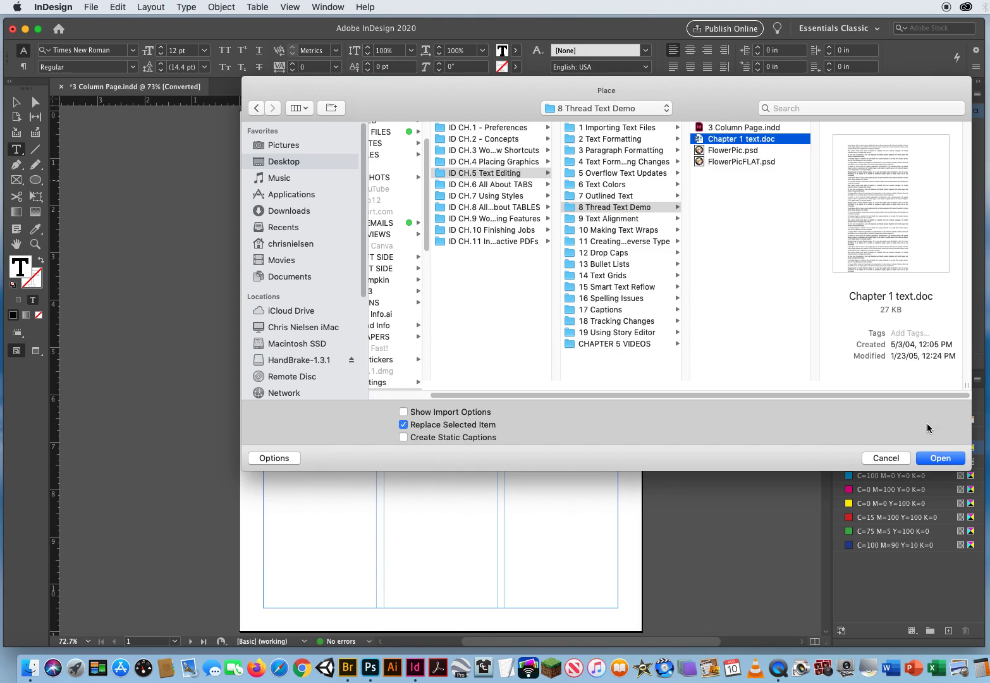
pyautogui.click(940, 458)
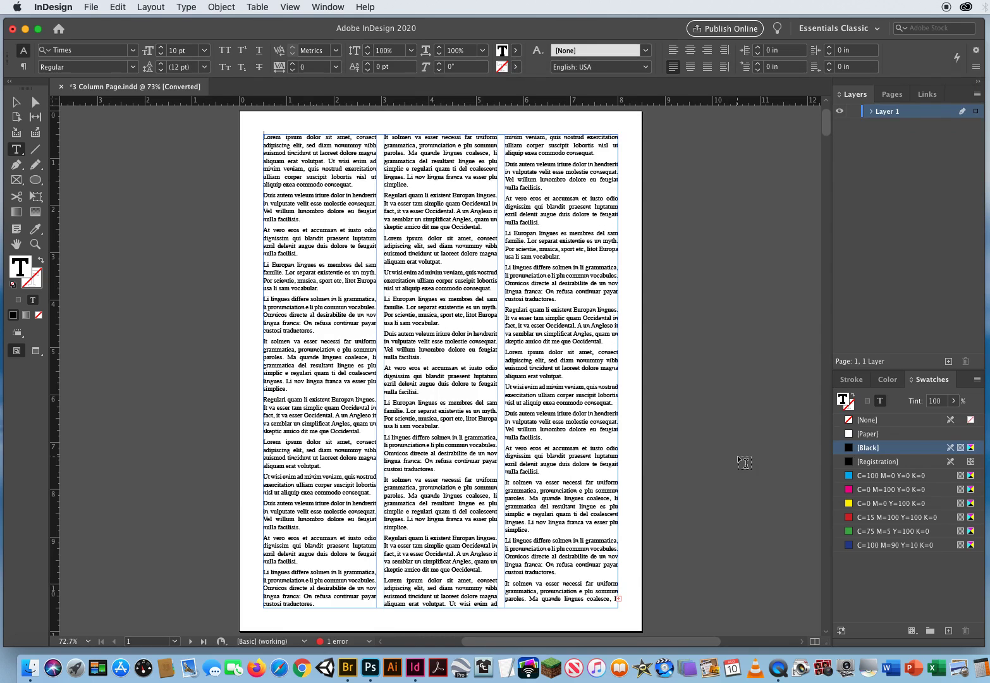
pyautogui.click(17, 103)
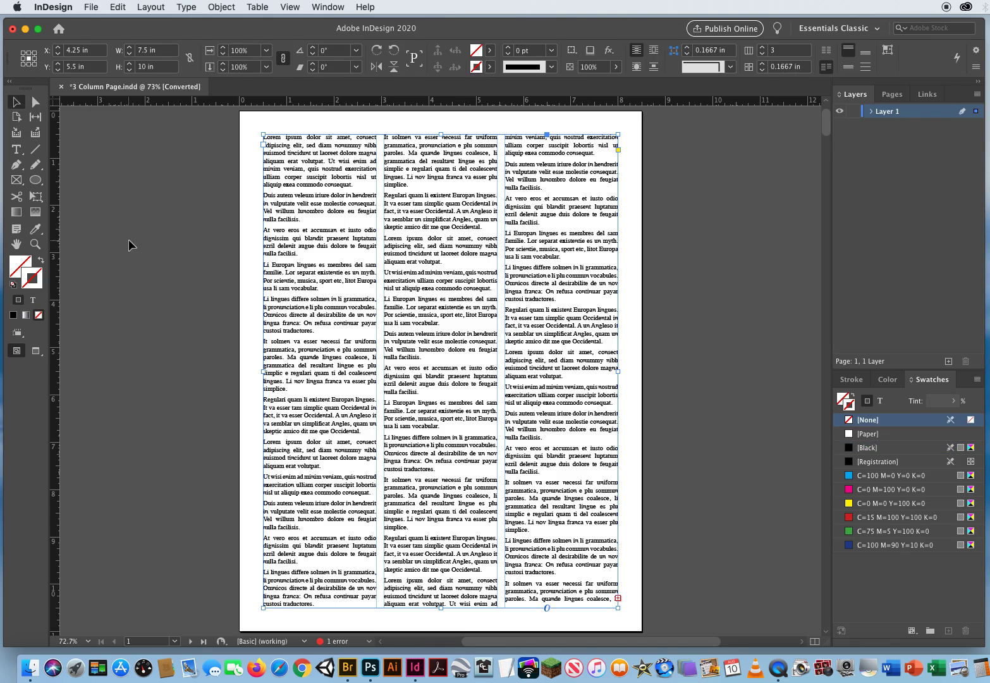
pyautogui.press('w')
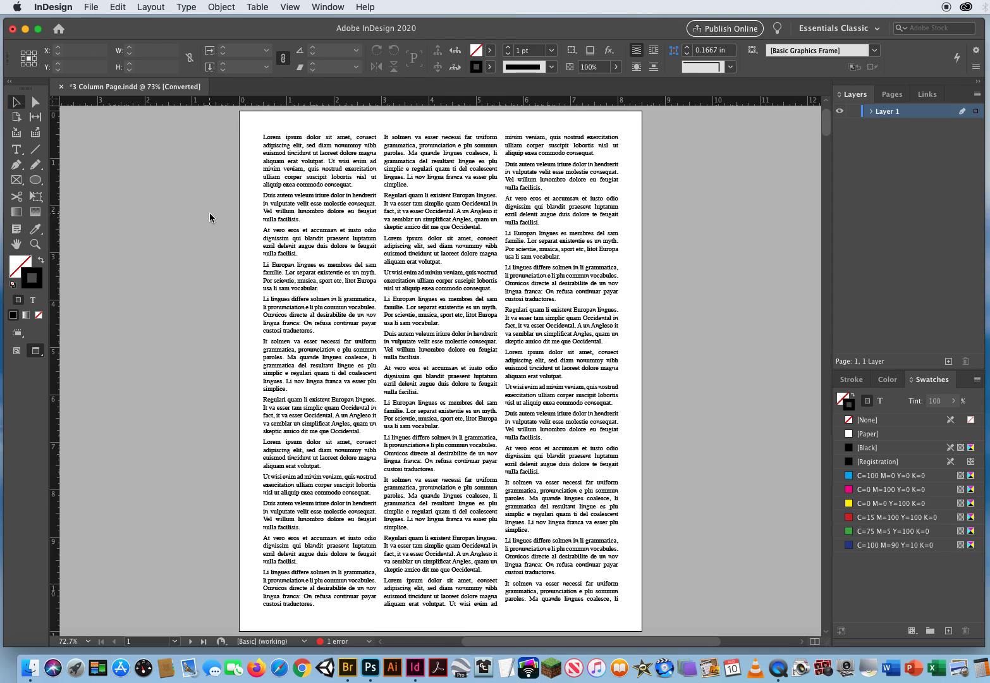
# Step: Replace the image with FlowerPicFLAT.psd and move the rose left and down over the text
pyautogui.press('super+d')
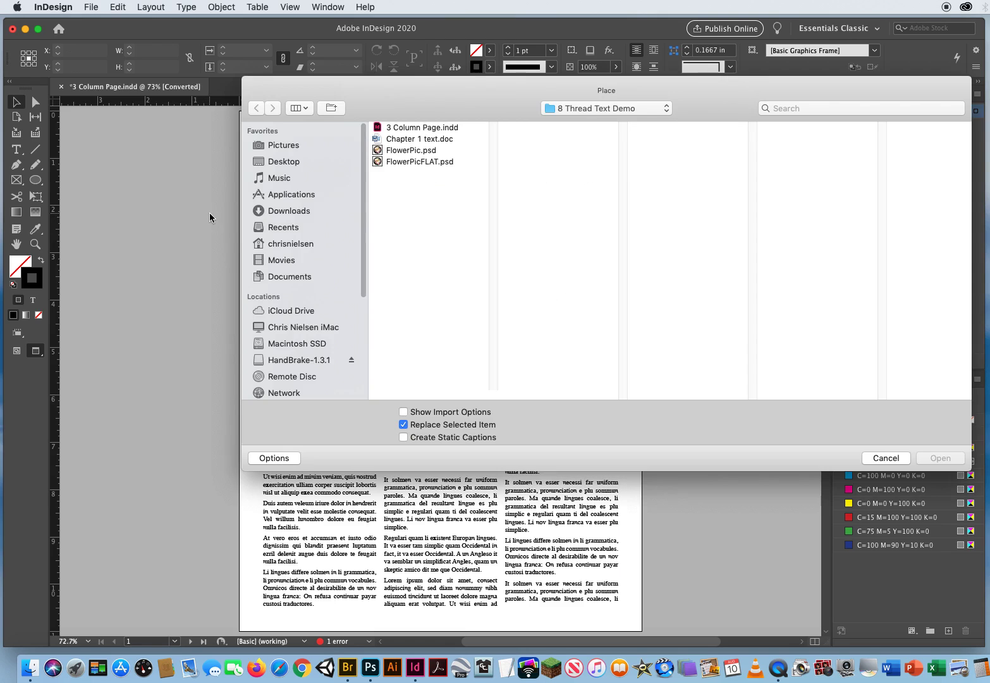
pyautogui.click(408, 151)
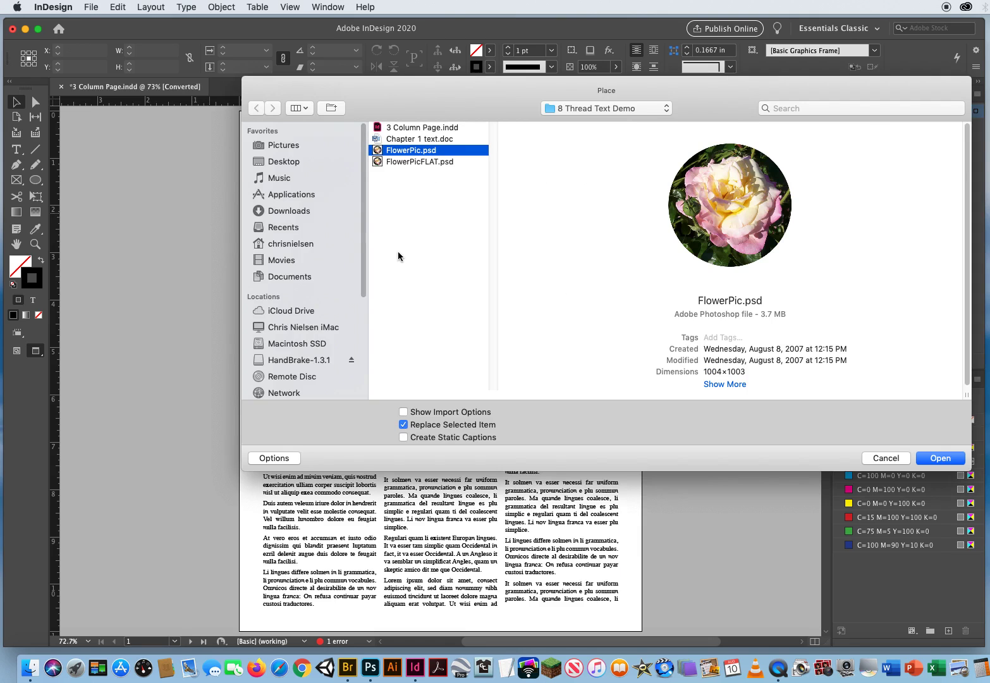
pyautogui.click(411, 162)
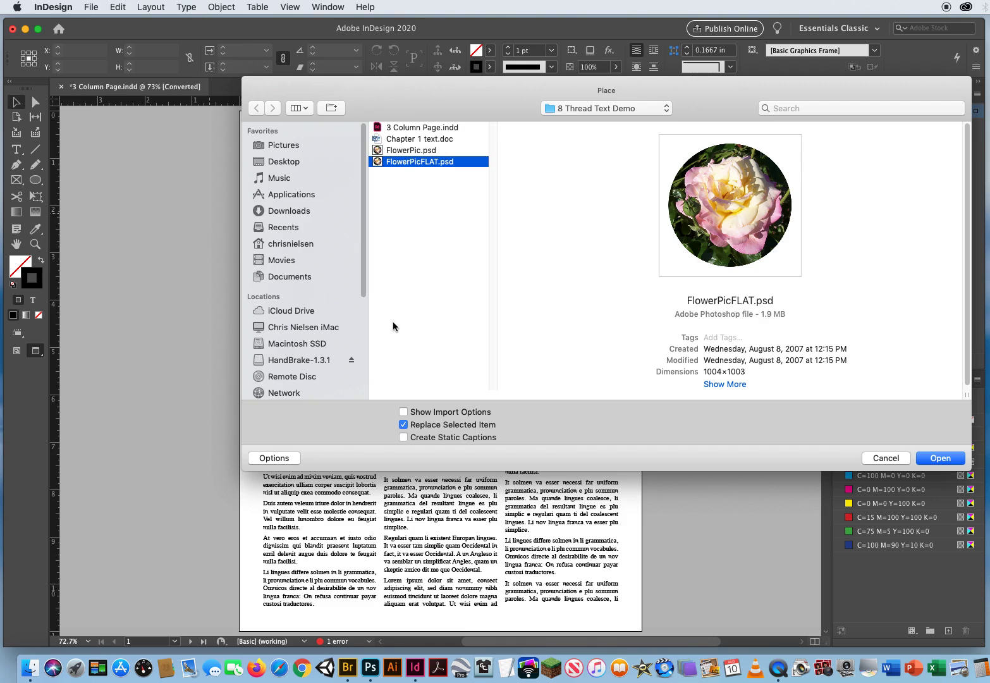
pyautogui.click(420, 151)
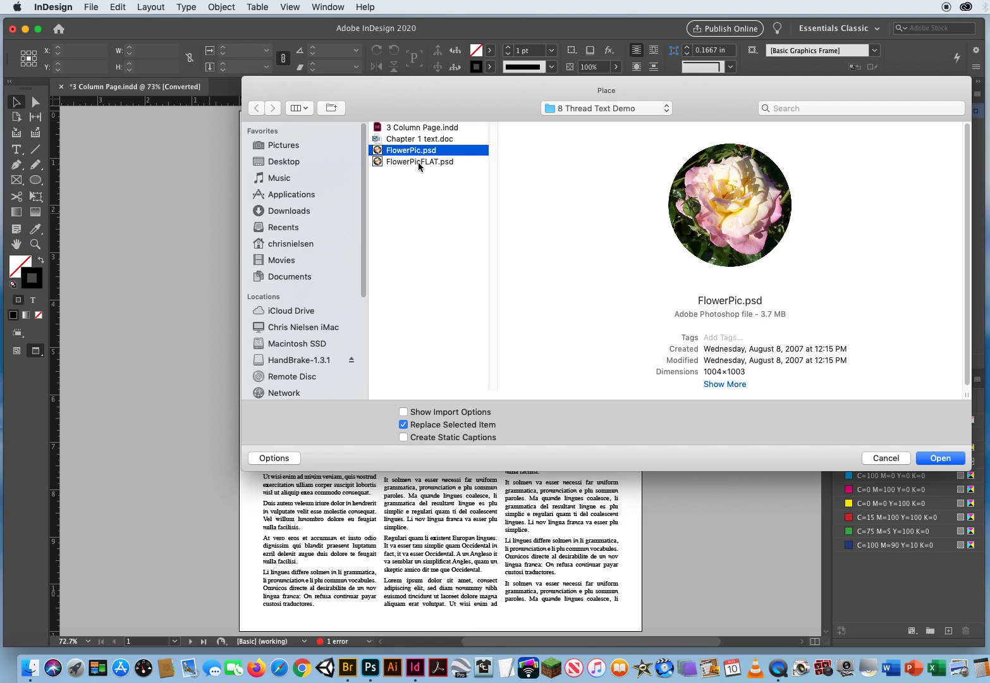
pyautogui.click(420, 163)
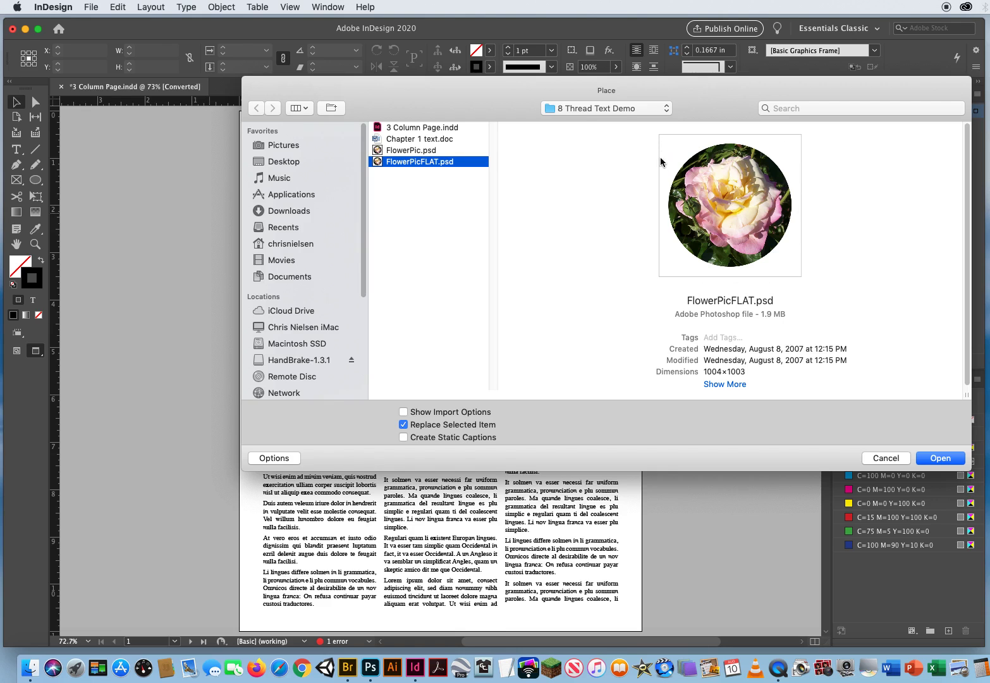
pyautogui.click(925, 457)
pyautogui.moveTo(351, 368); pyautogui.dragTo(479, 403)
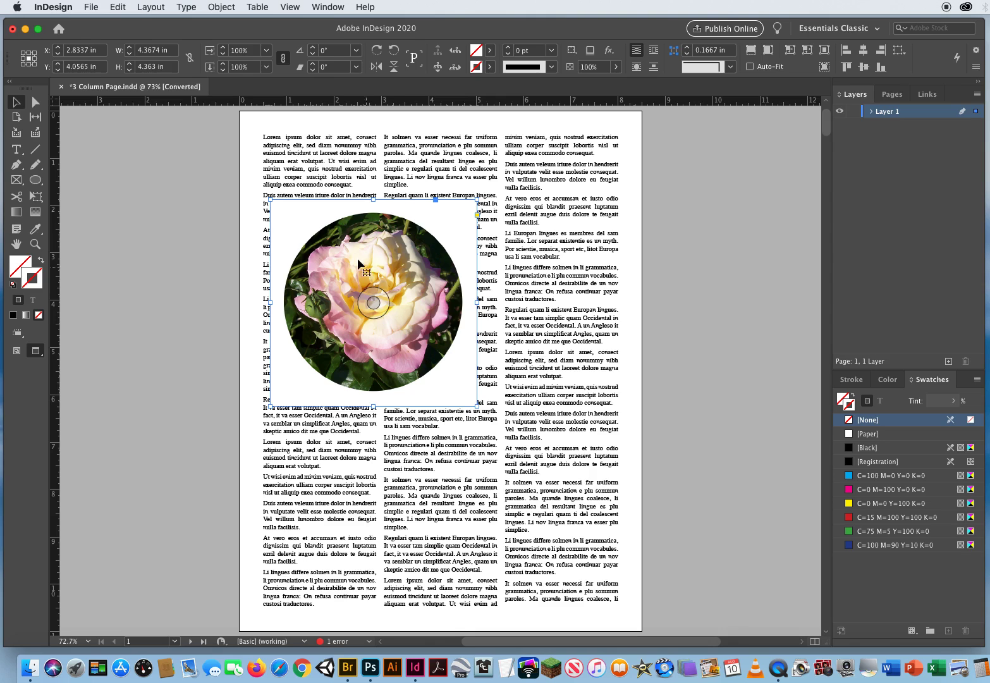
pyautogui.moveTo(336, 251); pyautogui.dragTo(322, 269)
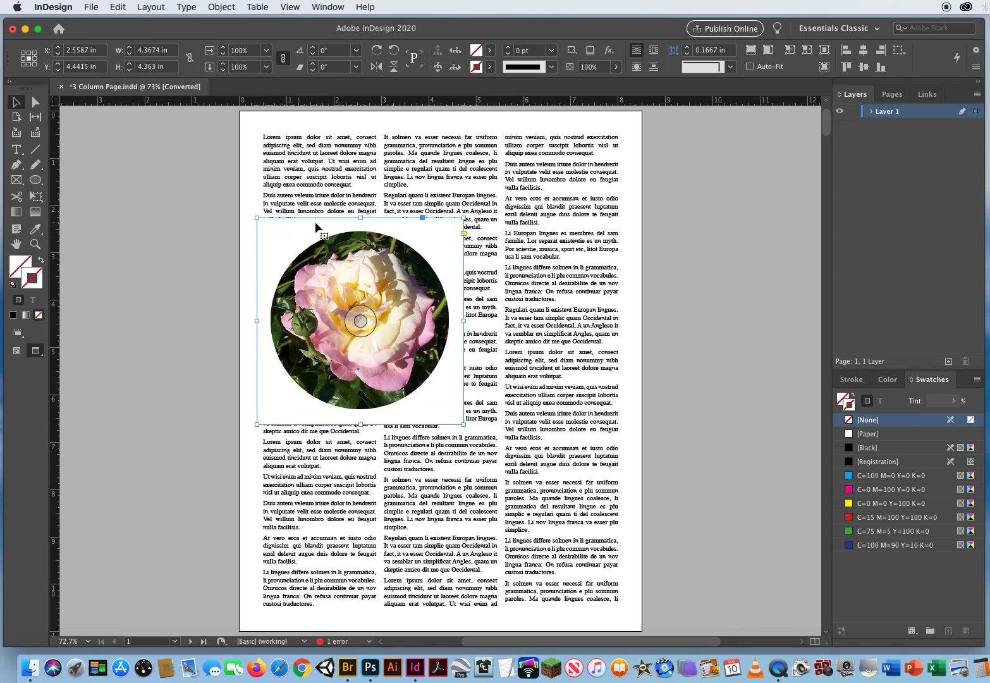
# Step: Open the Text Wrap panel and set the rose to no text wrap
pyautogui.click(330, 7)
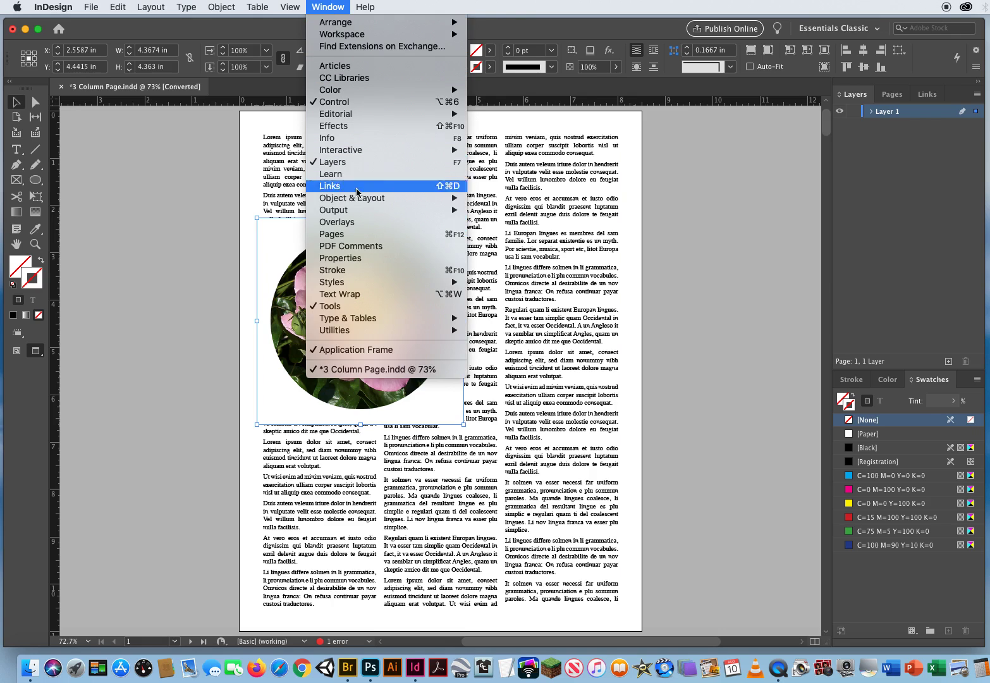
pyautogui.click(358, 294)
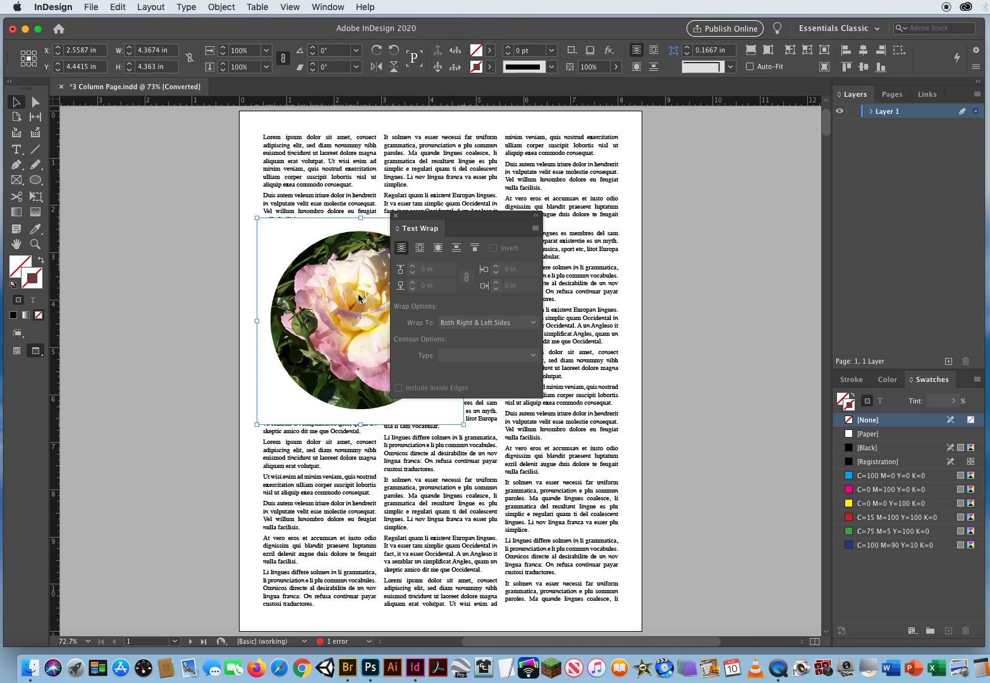
pyautogui.moveTo(419, 216); pyautogui.dragTo(570, 186)
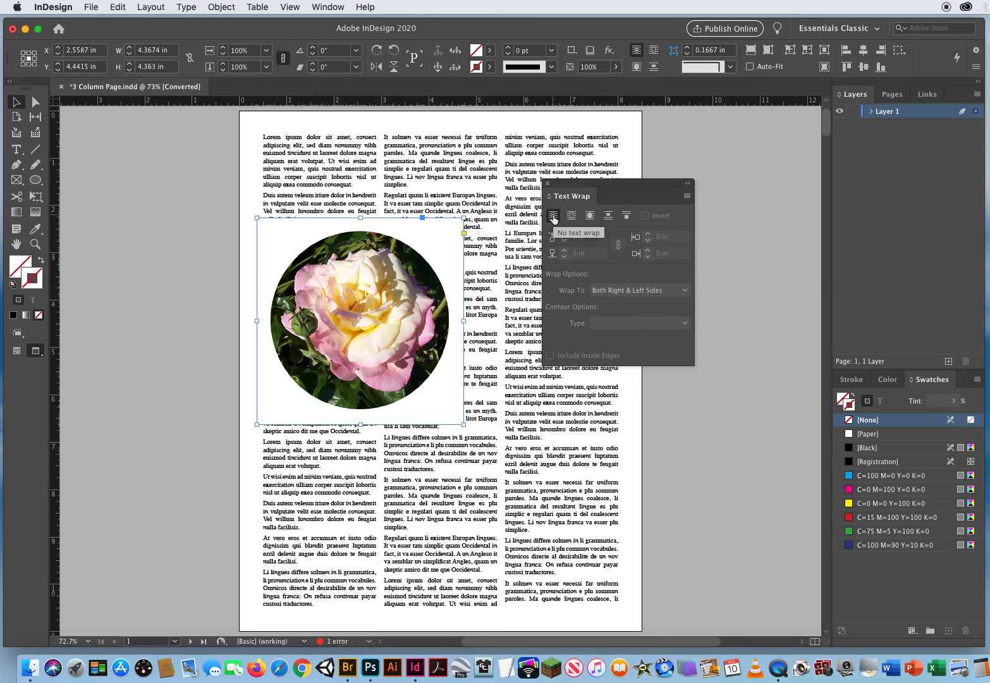
pyautogui.click(553, 217)
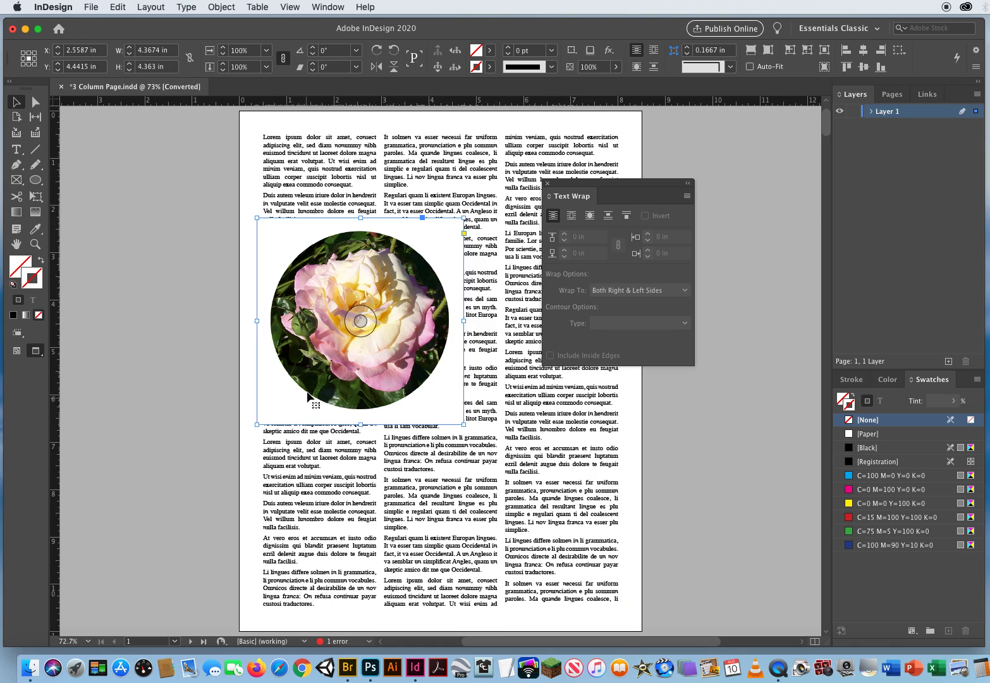
# Step: Nudge the rose left and wrap text around its bounding box with 0 in offsets
pyautogui.moveTo(313, 374); pyautogui.dragTo(299, 371)
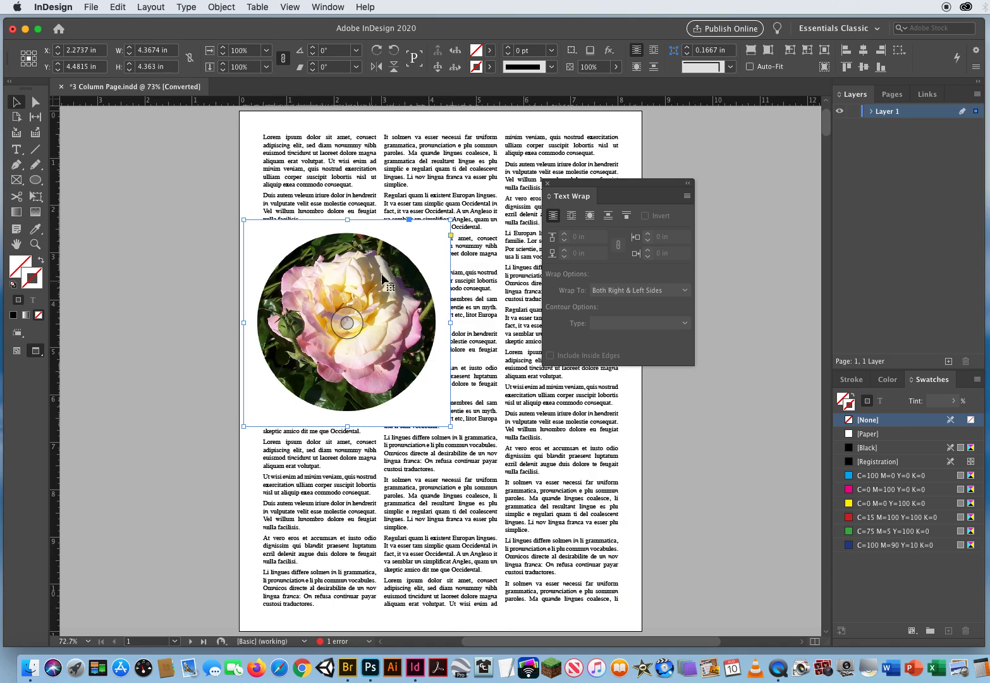
pyautogui.click(571, 215)
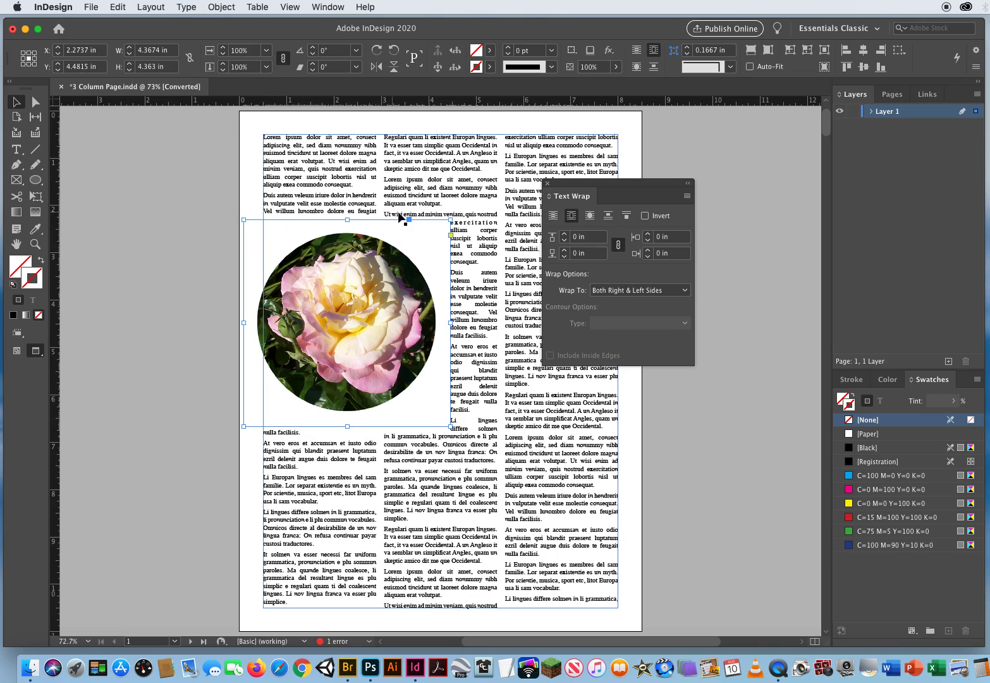
pyautogui.click(158, 311)
pyautogui.moveTo(560, 183); pyautogui.dragTo(702, 183)
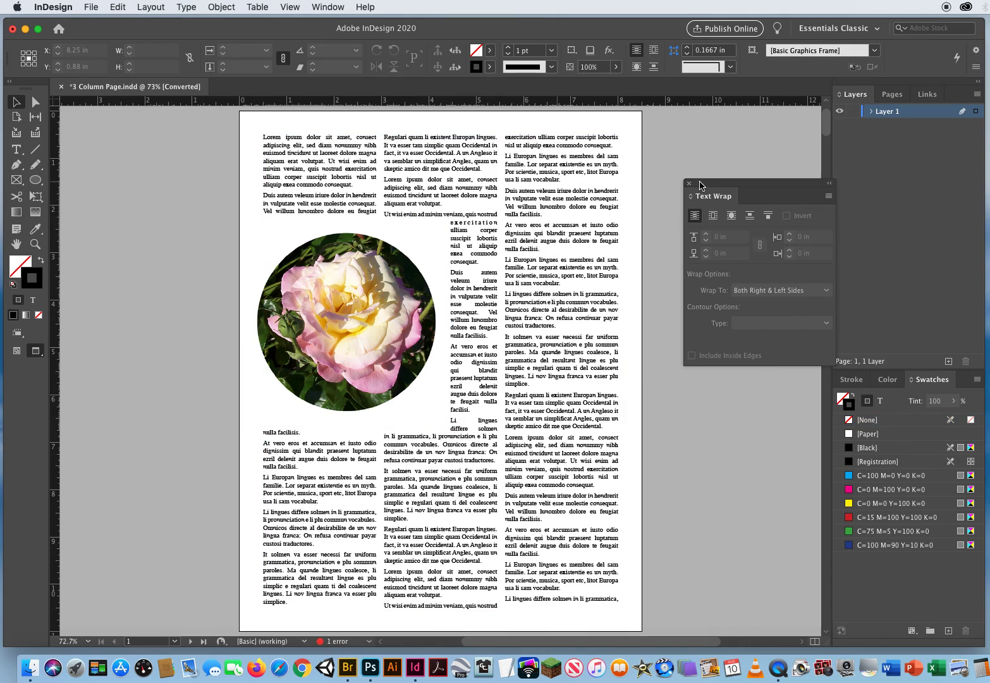
pyautogui.click(292, 264)
# Step: Delete the flattened rose and load the transparent FlowerPic.psd for placing
pyautogui.click(284, 354)
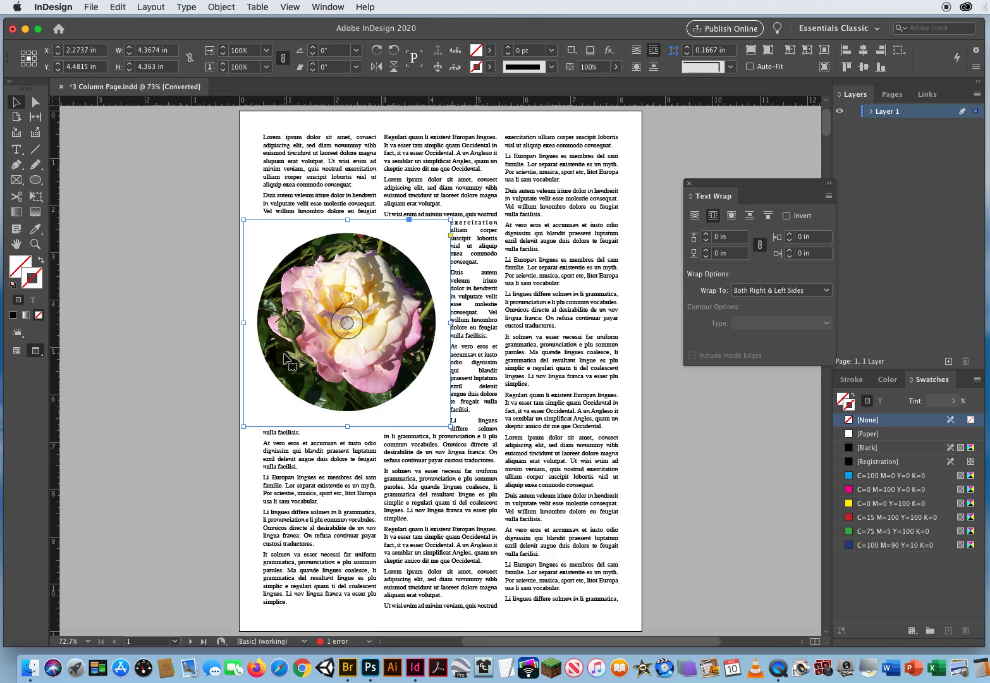
pyautogui.press('Delete')
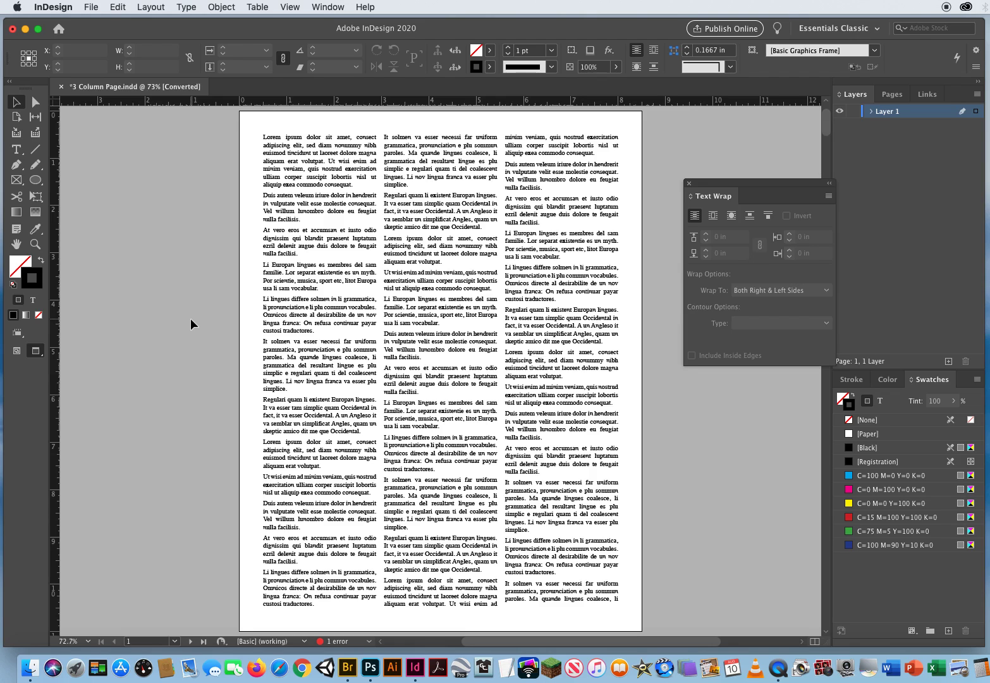
pyautogui.press('super+d')
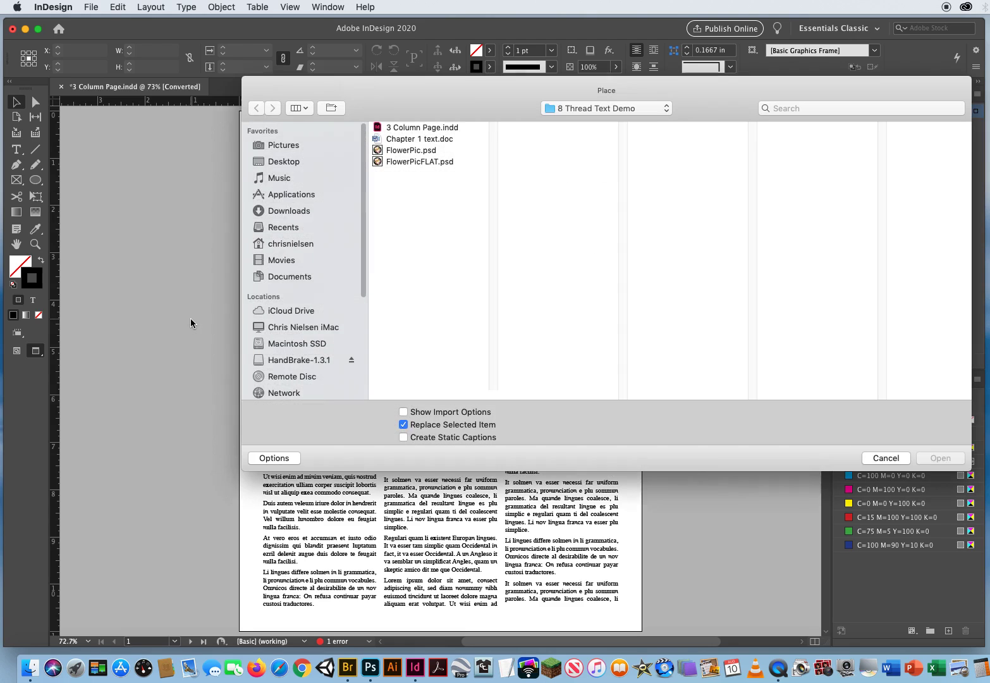
pyautogui.click(437, 153)
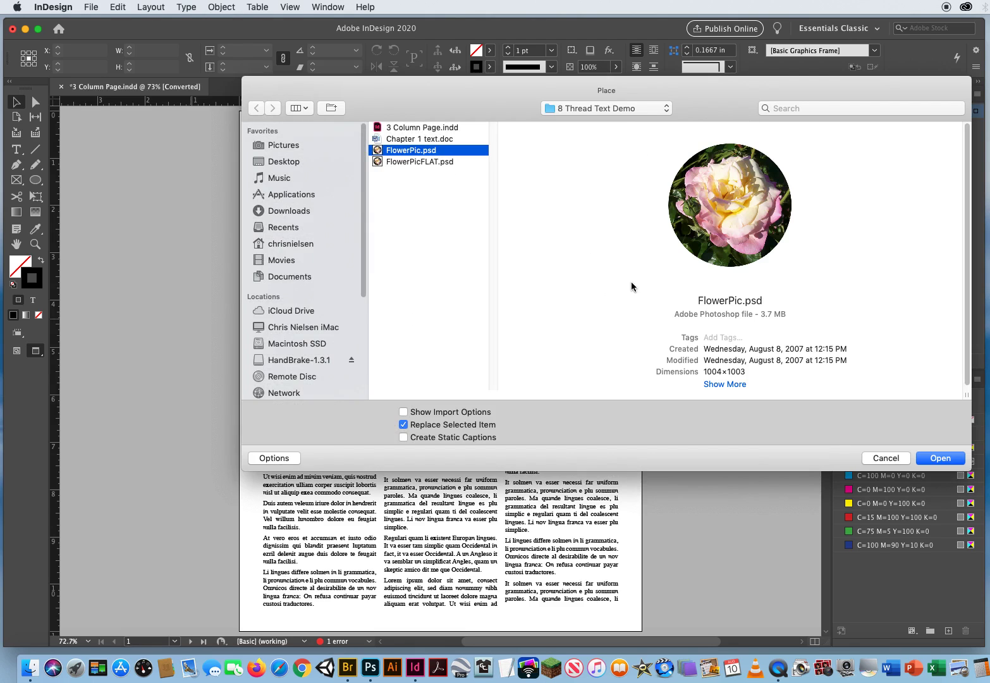
pyautogui.click(940, 458)
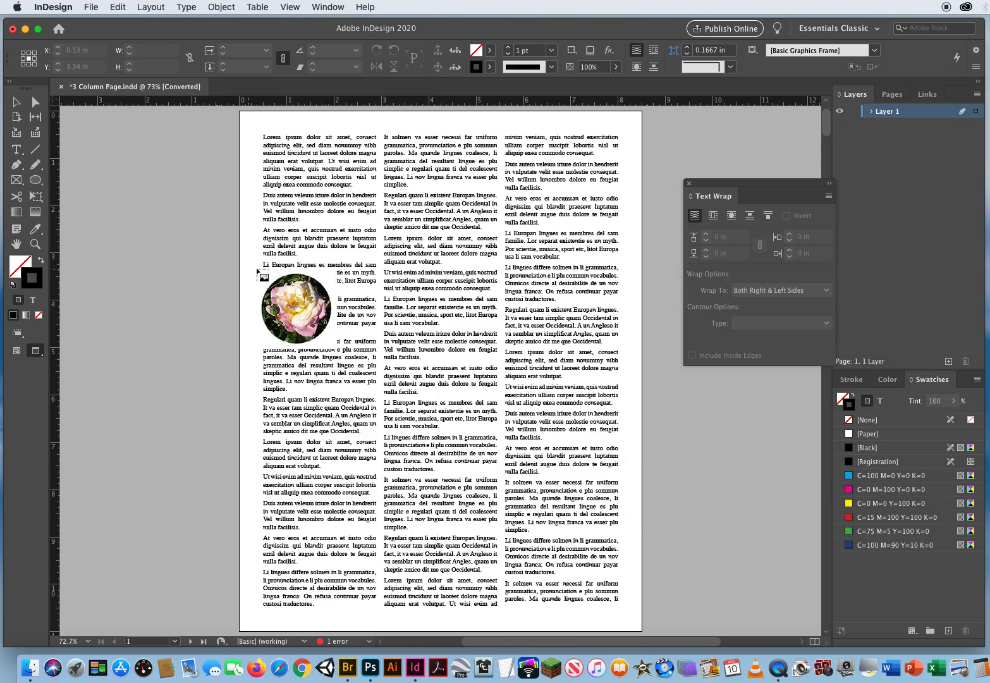
# Step: Place FlowerPic.psd about 4 in wide, round-trip to Photoshop, then move it to X 2.098 in
pyautogui.moveTo(264, 253); pyautogui.dragTo(453, 441)
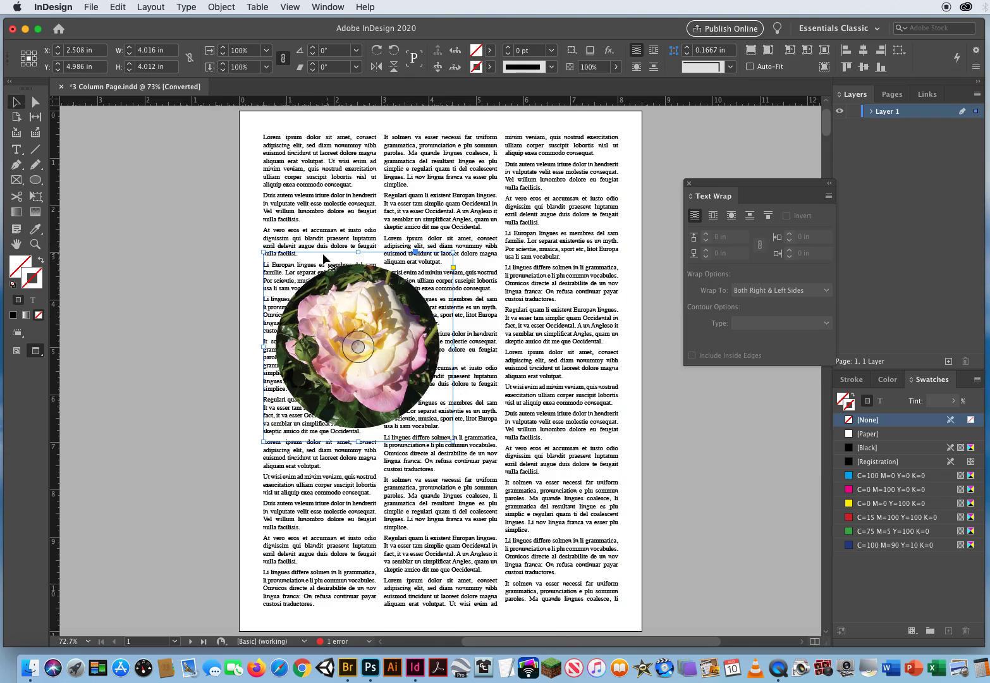
pyautogui.keyDown('alt'); pyautogui.doubleClick(365, 306); pyautogui.keyUp('alt')
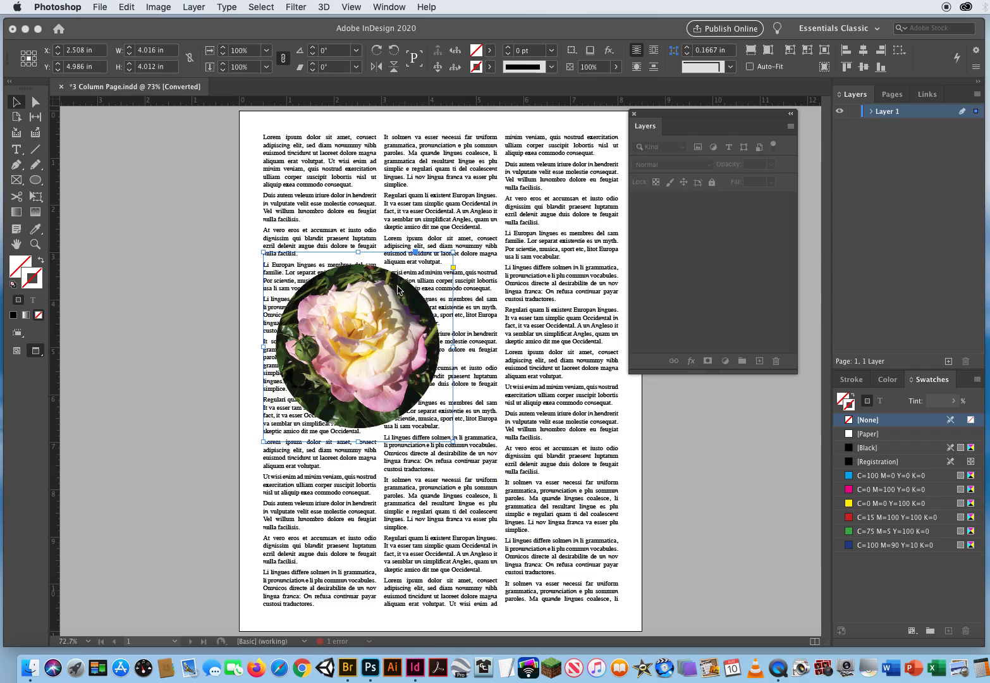
pyautogui.click(14, 24)
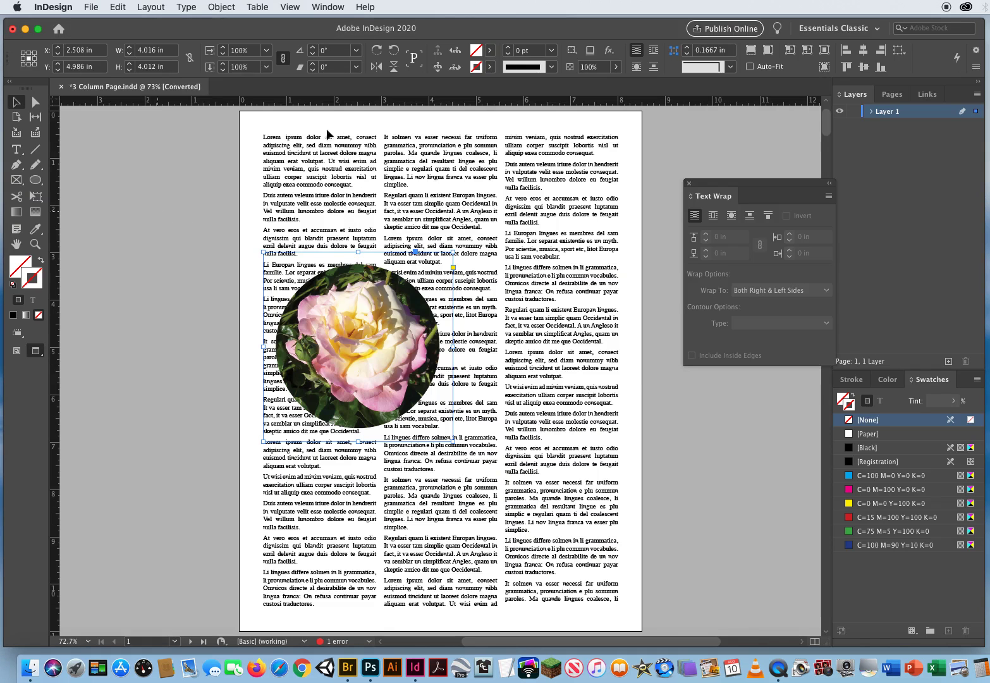
pyautogui.moveTo(314, 415); pyautogui.dragTo(299, 413)
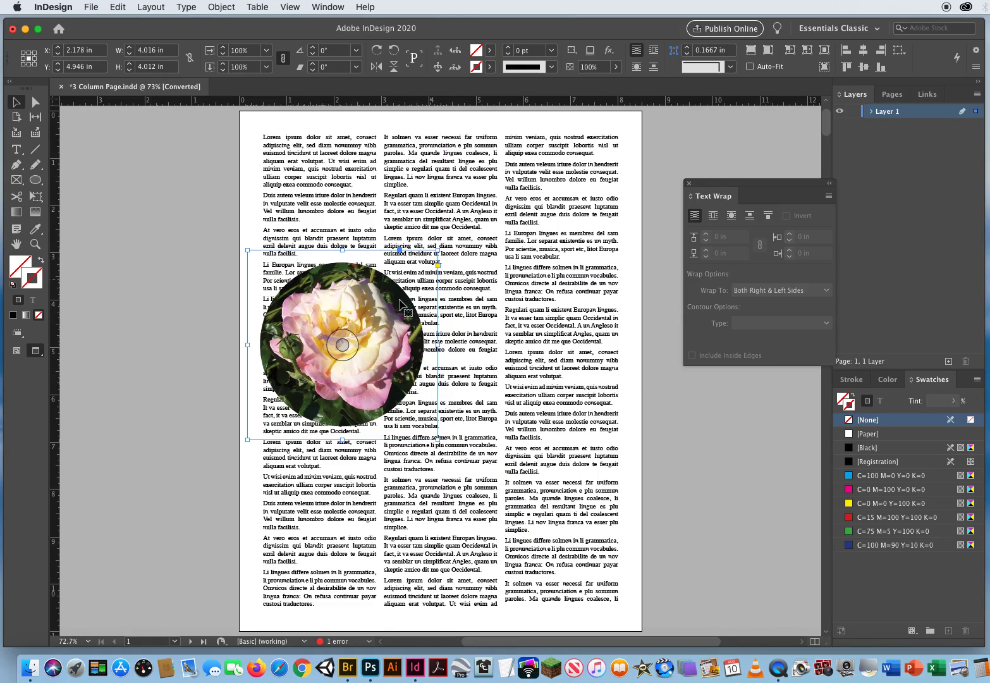
pyautogui.moveTo(396, 305); pyautogui.dragTo(393, 305)
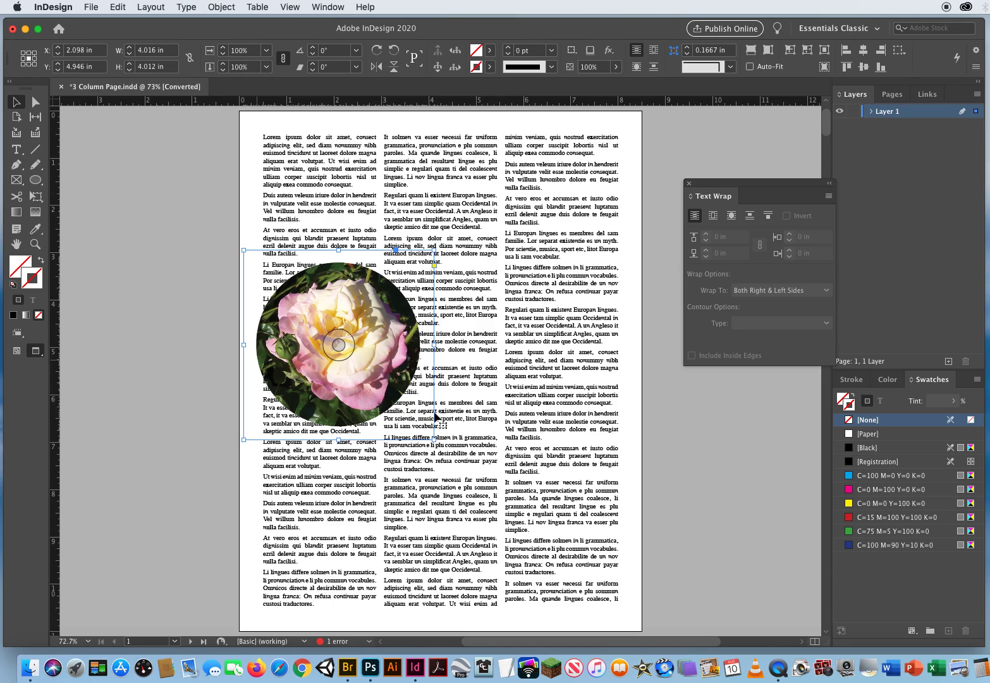
# Step: Wrap text around the rose's bounding box, keeping Wrap To on Both Right & Left Sides
pyautogui.click(713, 215)
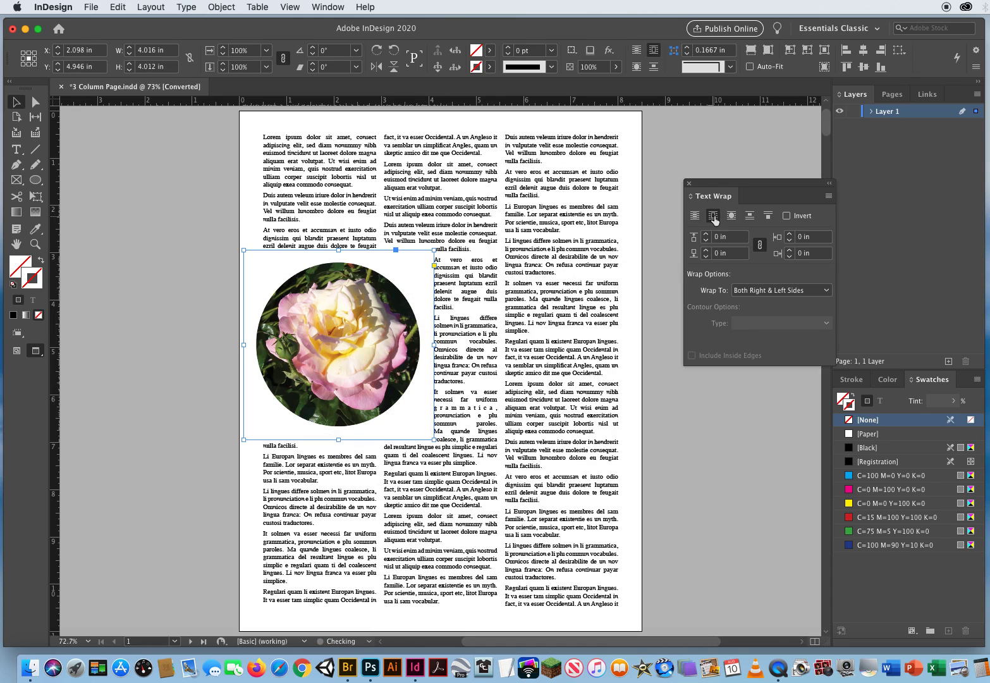
pyautogui.click(170, 419)
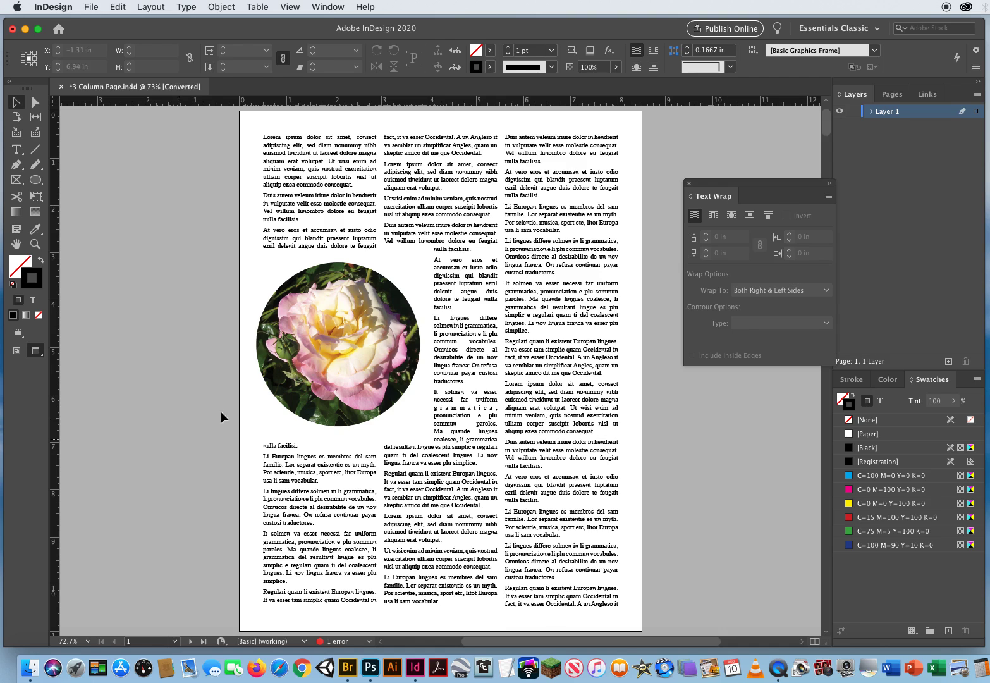
pyautogui.click(314, 296)
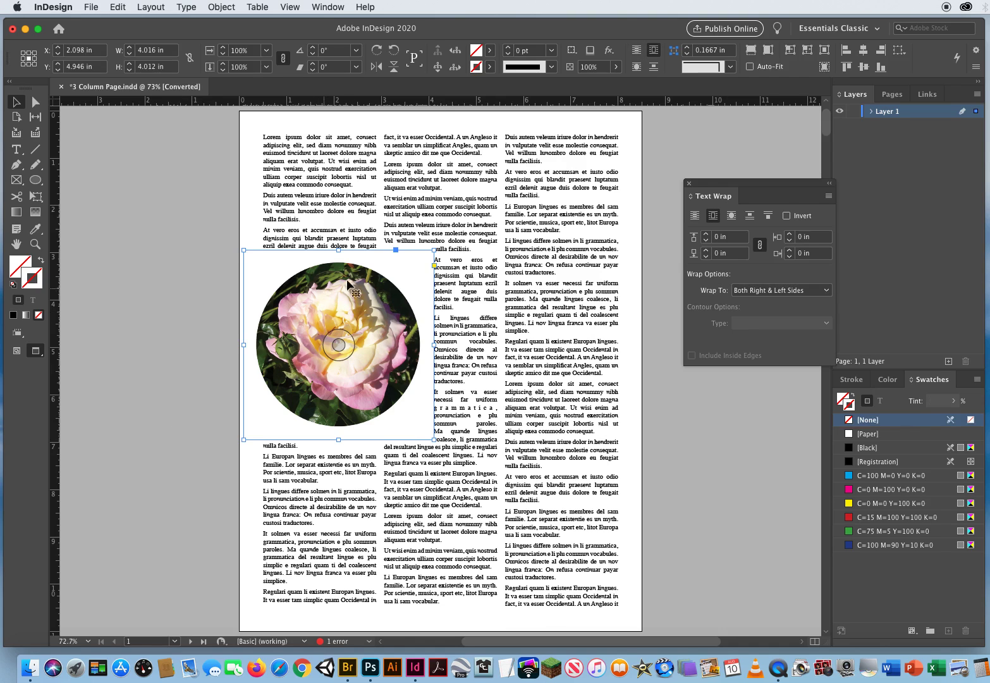
pyautogui.moveTo(712, 183); pyautogui.dragTo(684, 171)
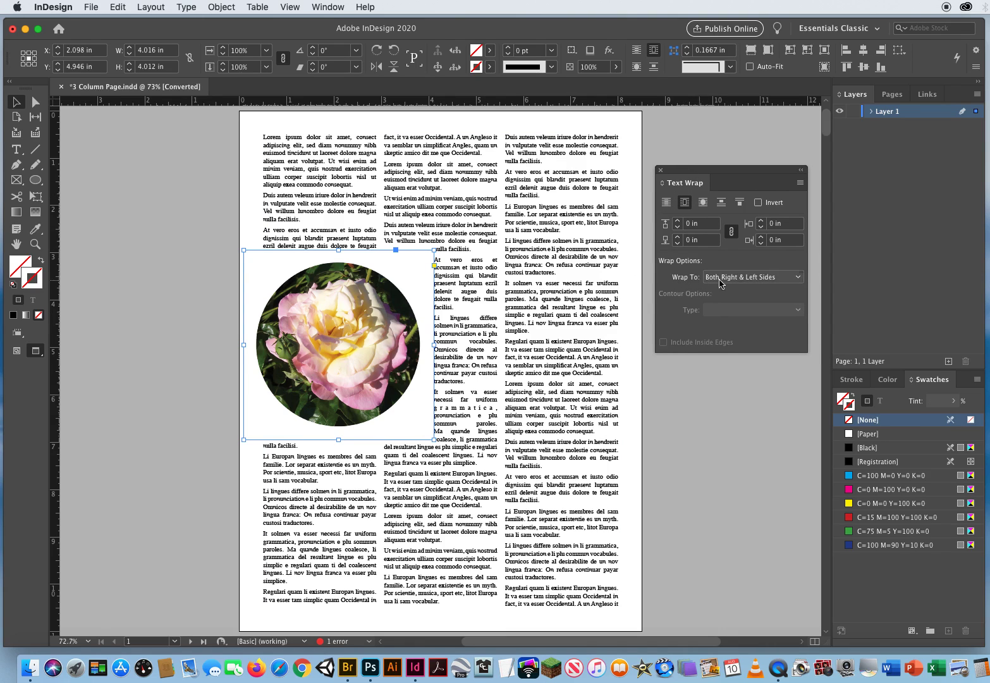
pyautogui.click(743, 280)
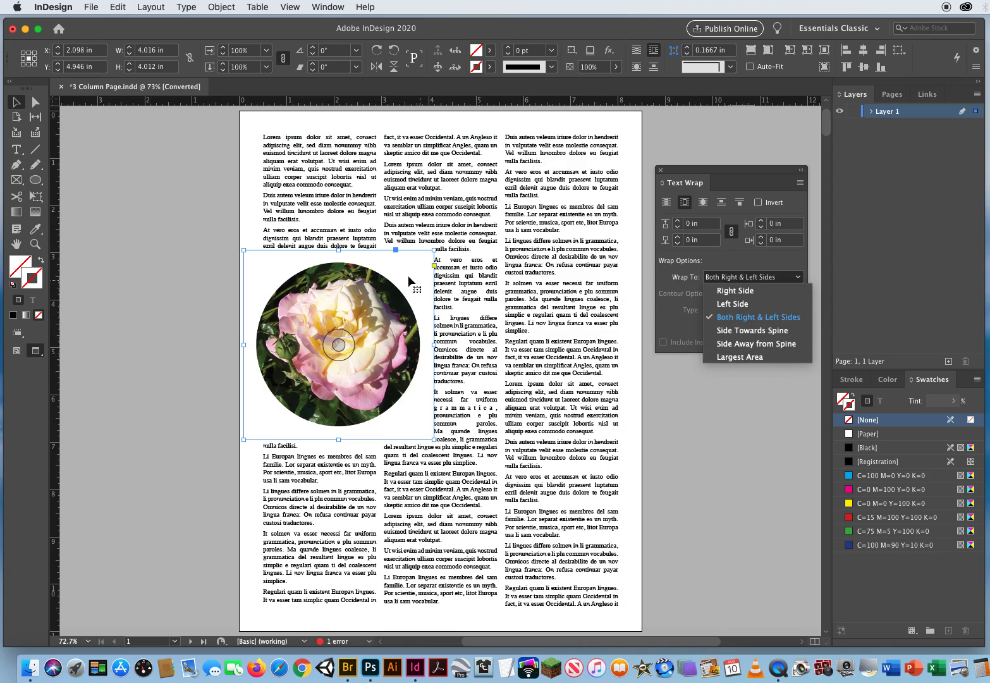
pyautogui.click(726, 408)
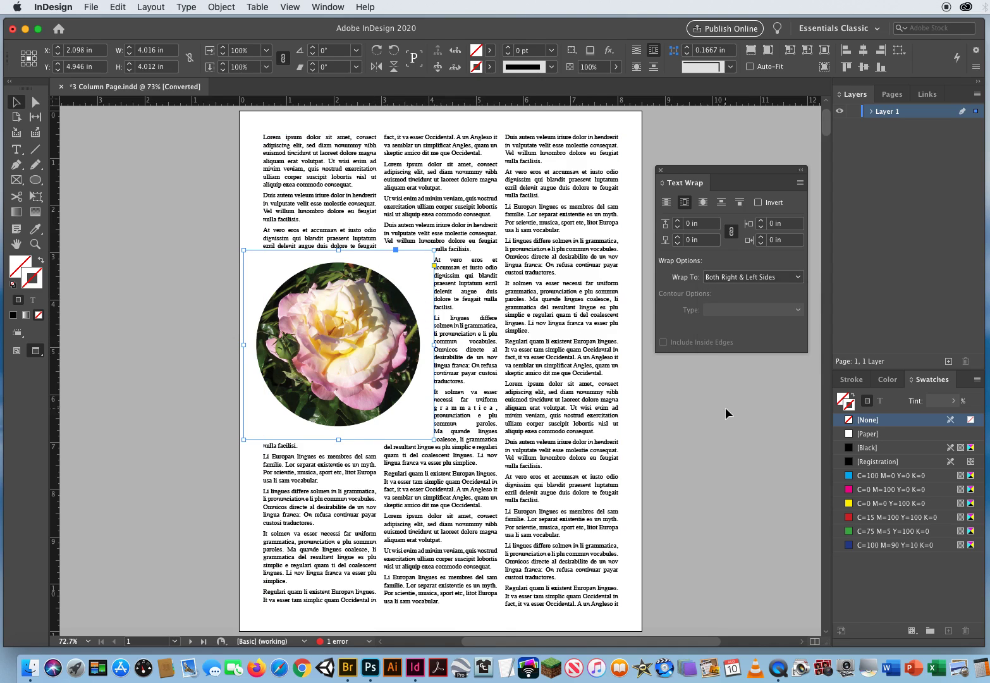
pyautogui.click(726, 407)
pyautogui.click(276, 273)
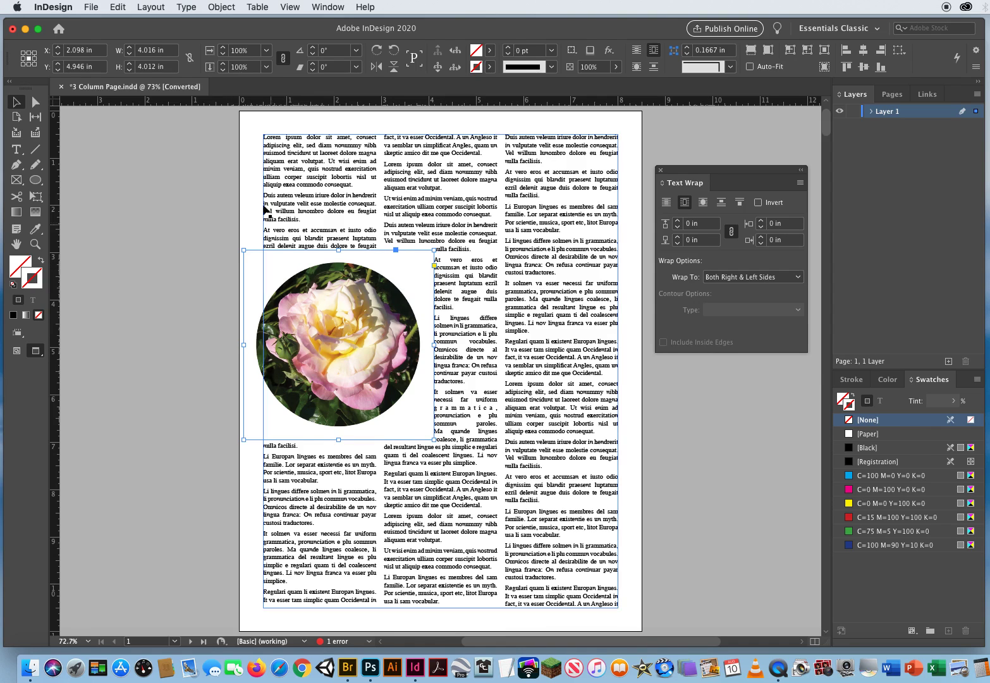
# Step: Convert the rose frame to an ellipse and view its path with the Direct Selection tool
pyautogui.click(219, 8)
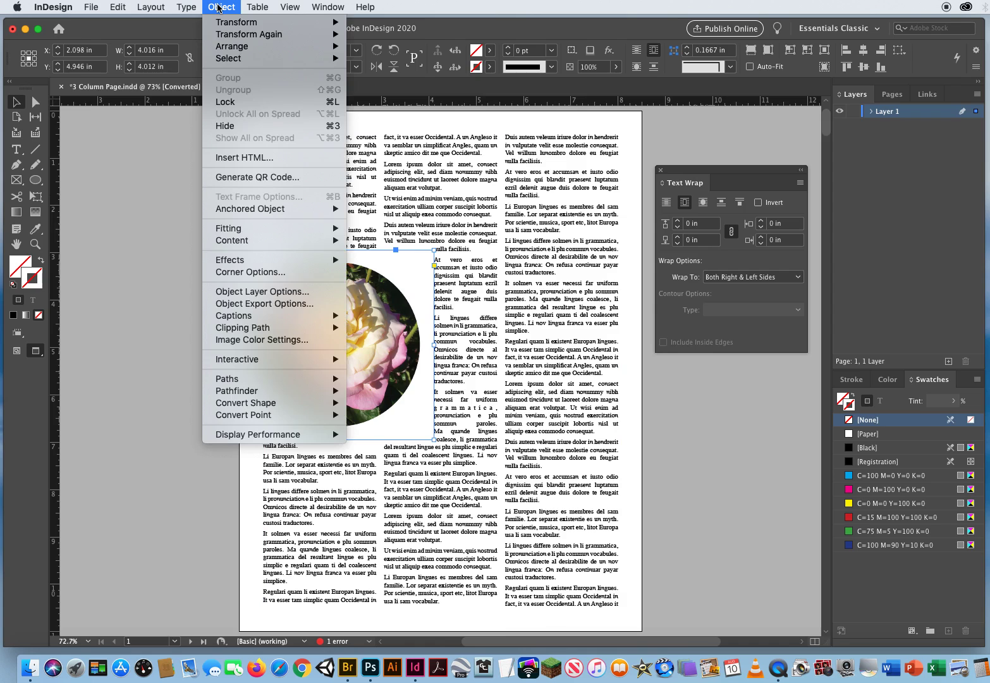
pyautogui.moveTo(279, 403)
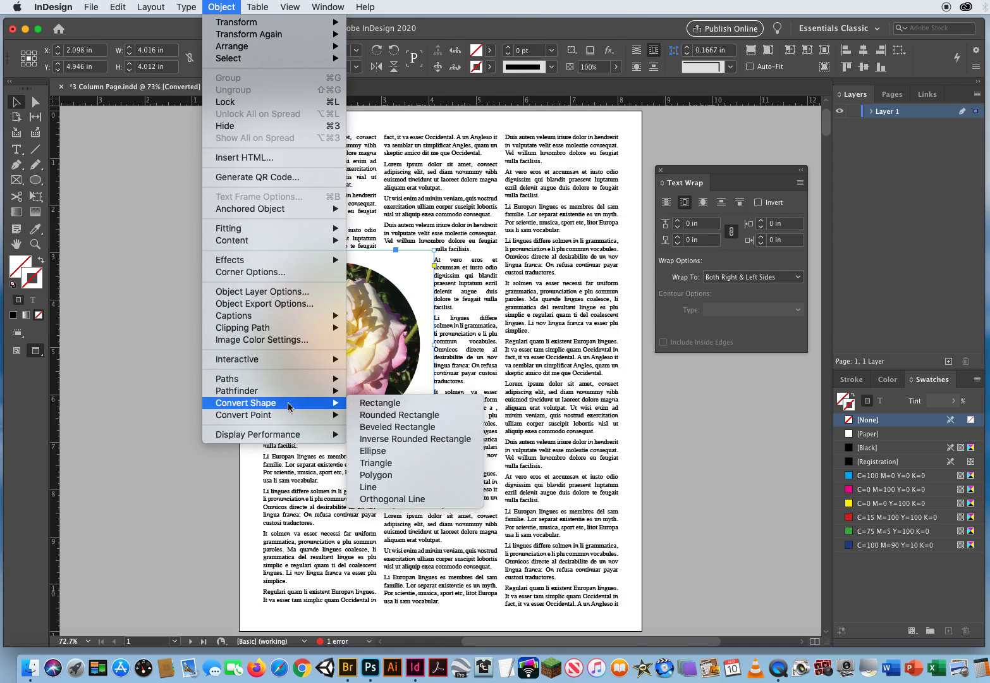
pyautogui.click(400, 452)
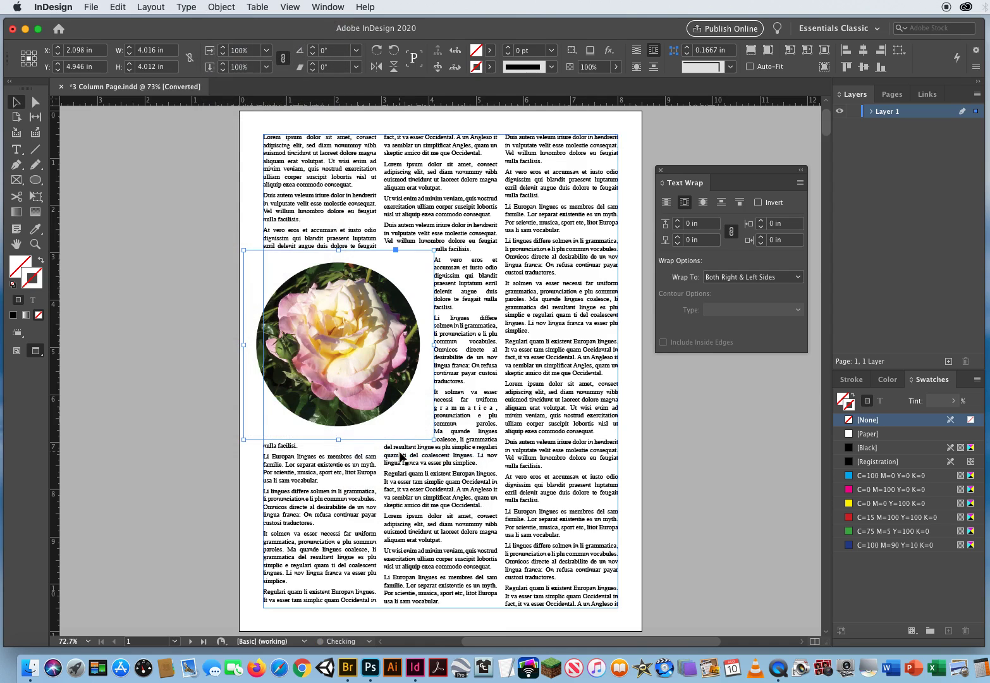
pyautogui.click(175, 309)
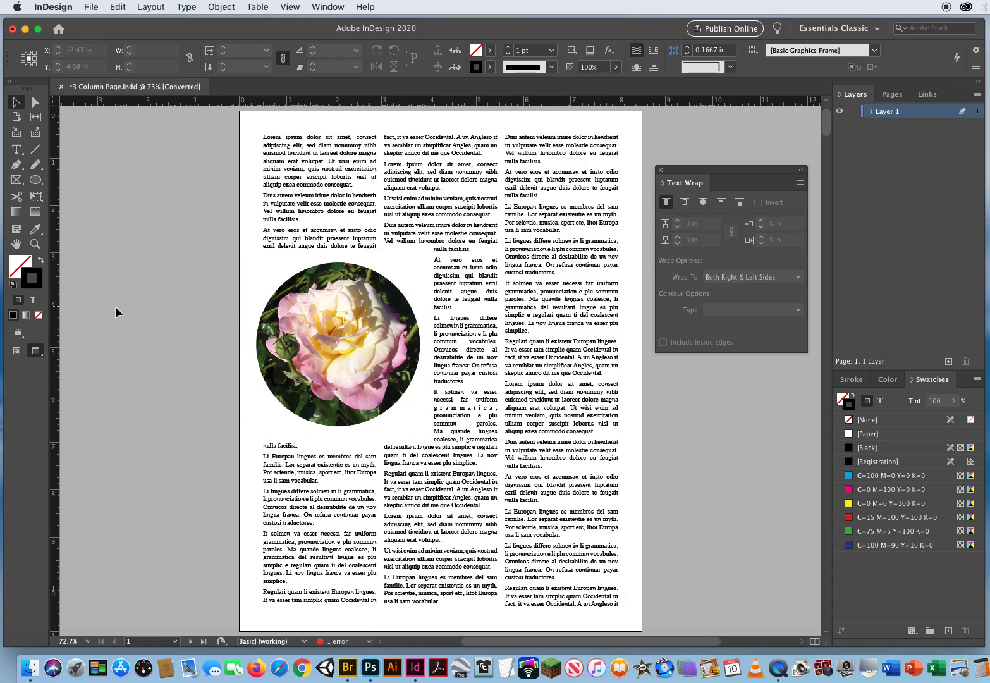
pyautogui.click(337, 287)
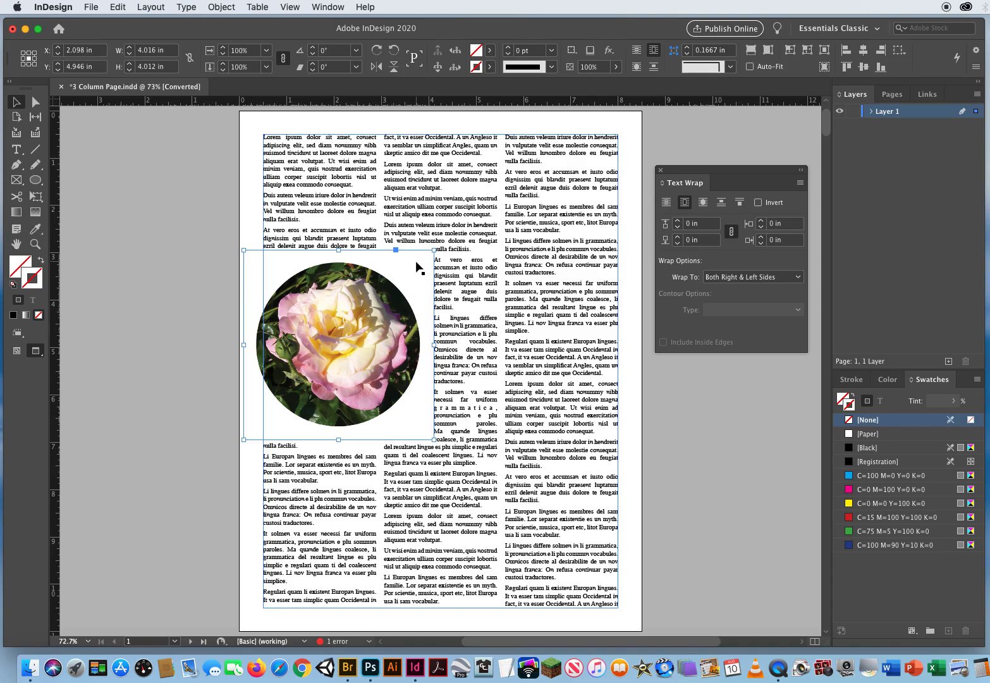
pyautogui.click(35, 103)
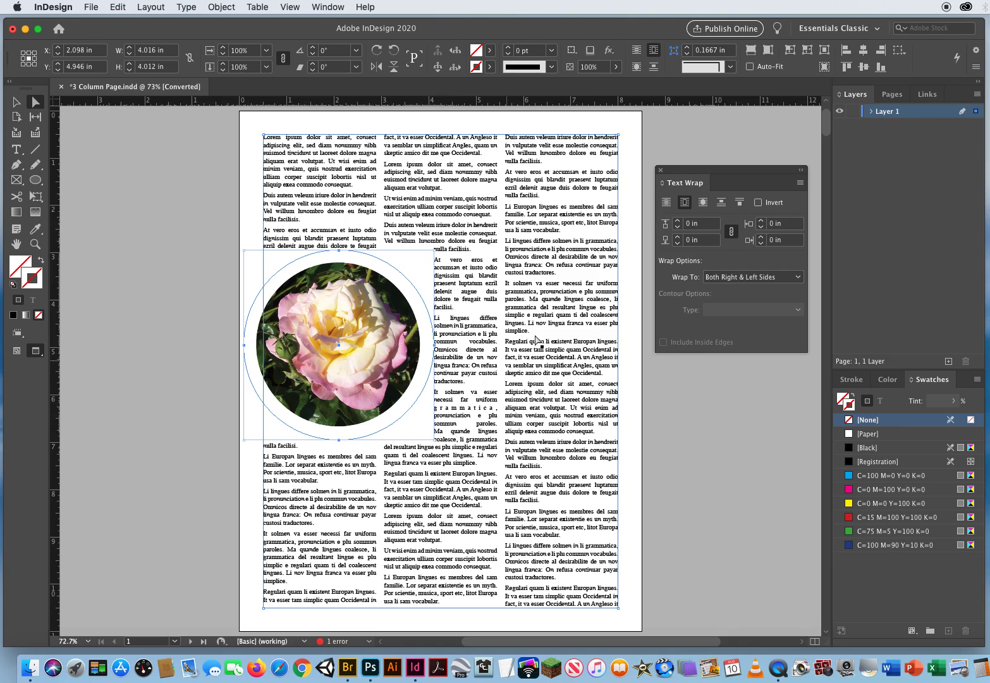
# Step: Wrap text around the rose's circular shape (Same as Clipping), compare bounding-box wrap, then restore shape wrap
pyautogui.click(702, 204)
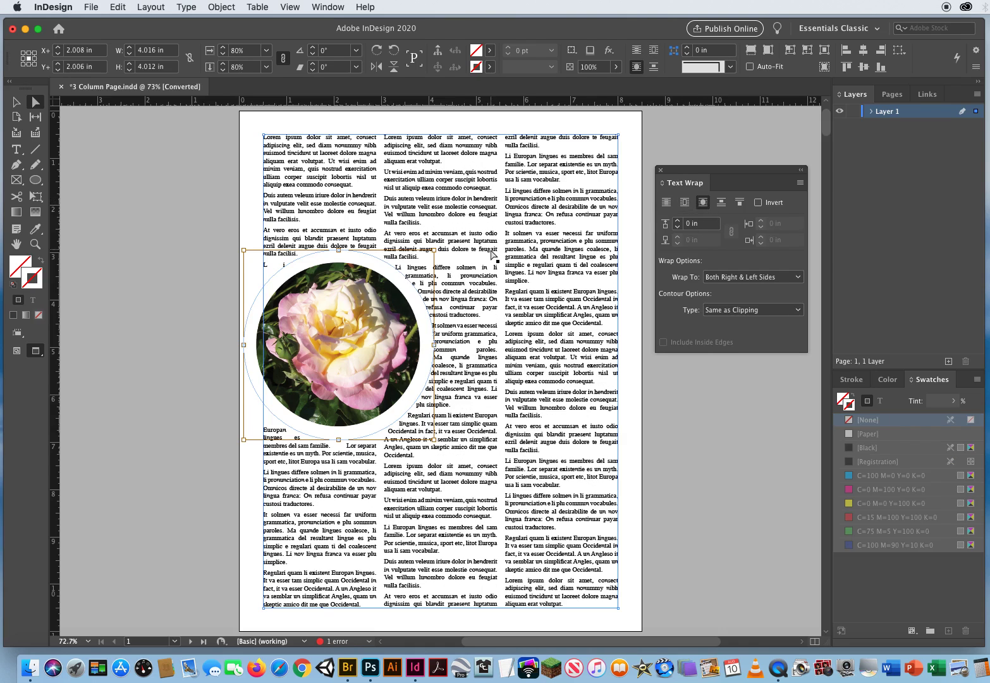
pyautogui.click(149, 224)
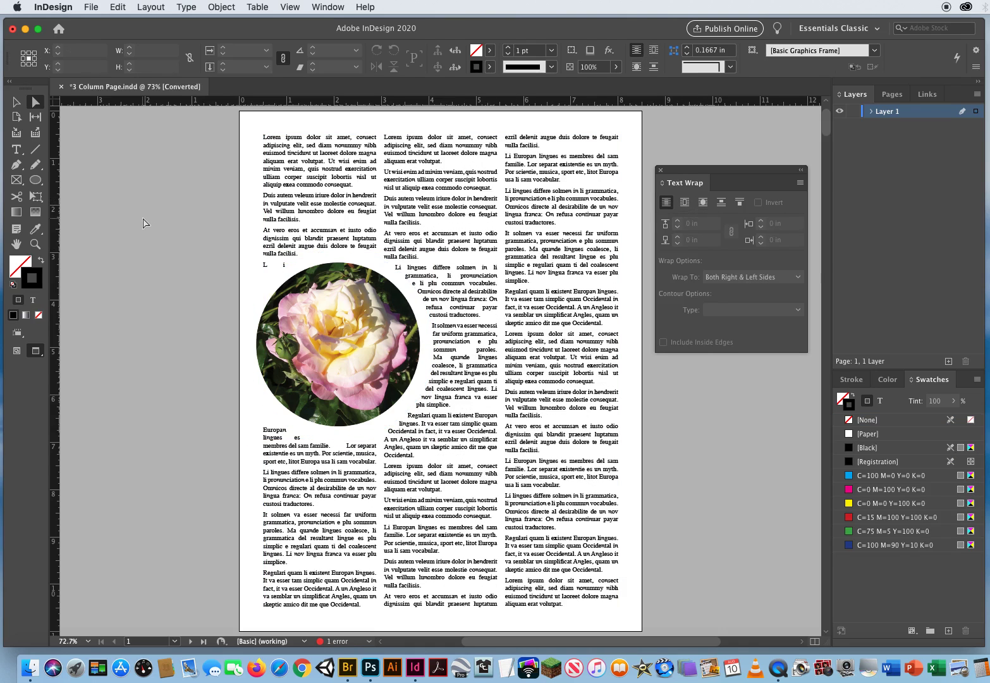
pyautogui.click(17, 101)
pyautogui.click(280, 310)
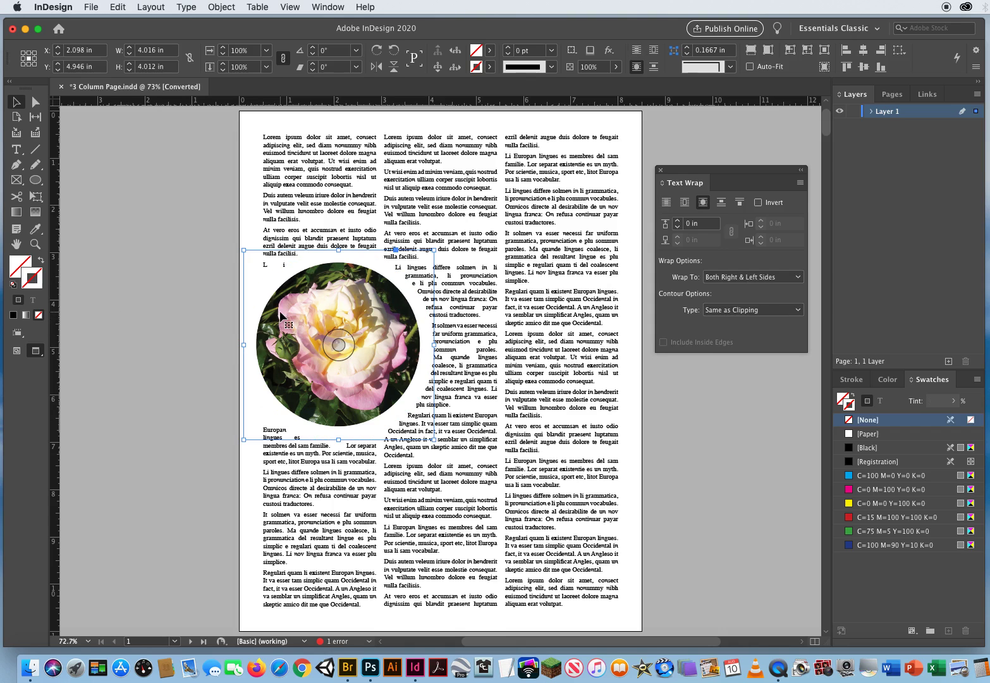
pyautogui.click(36, 103)
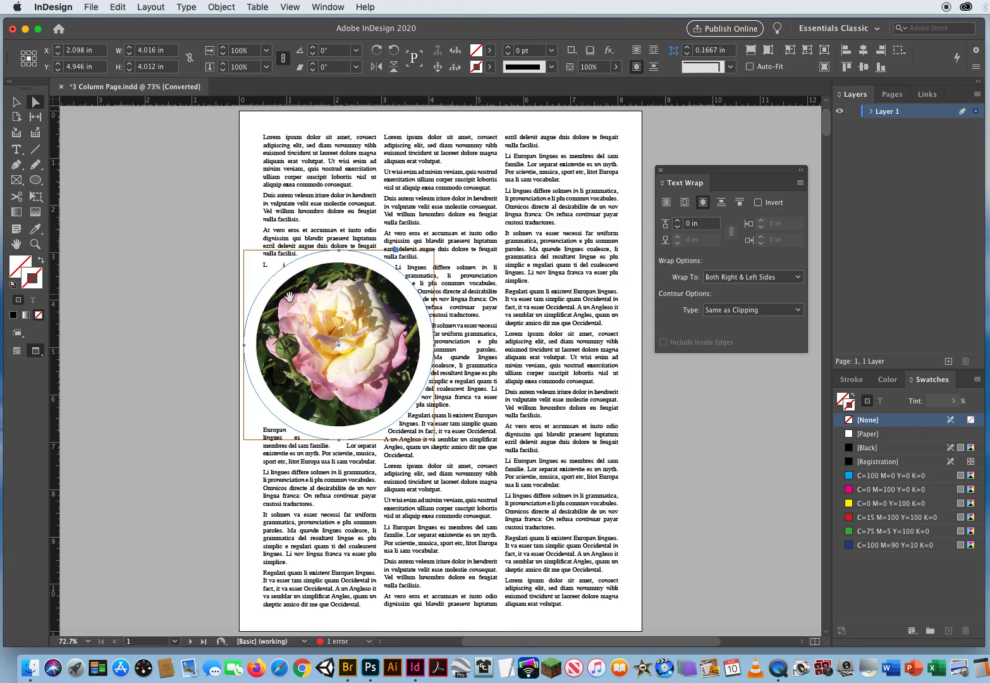
pyautogui.click(684, 202)
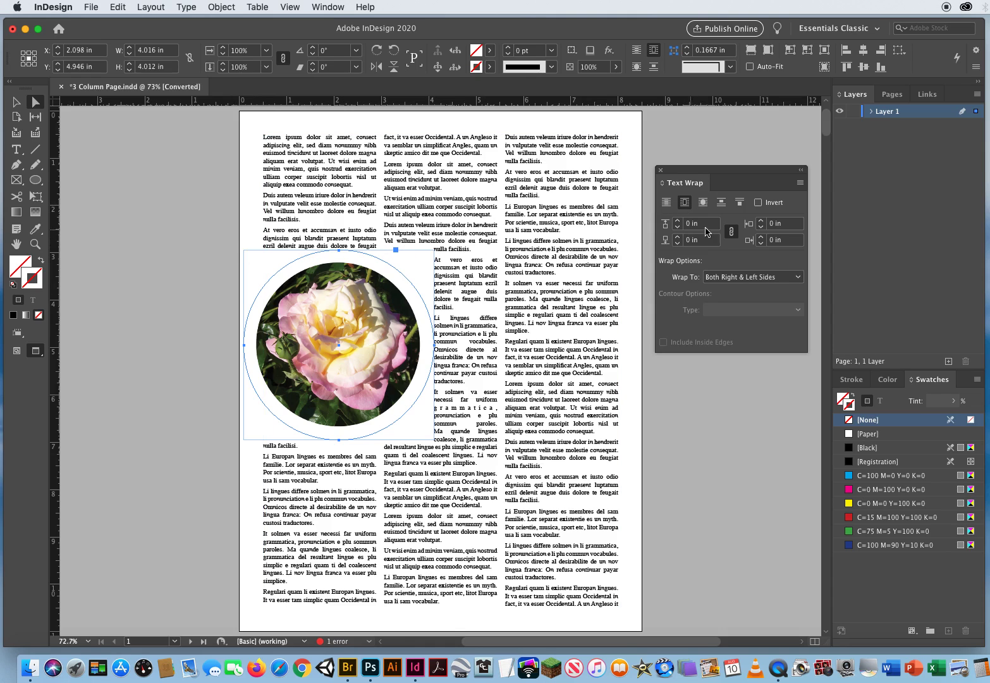
pyautogui.click(702, 202)
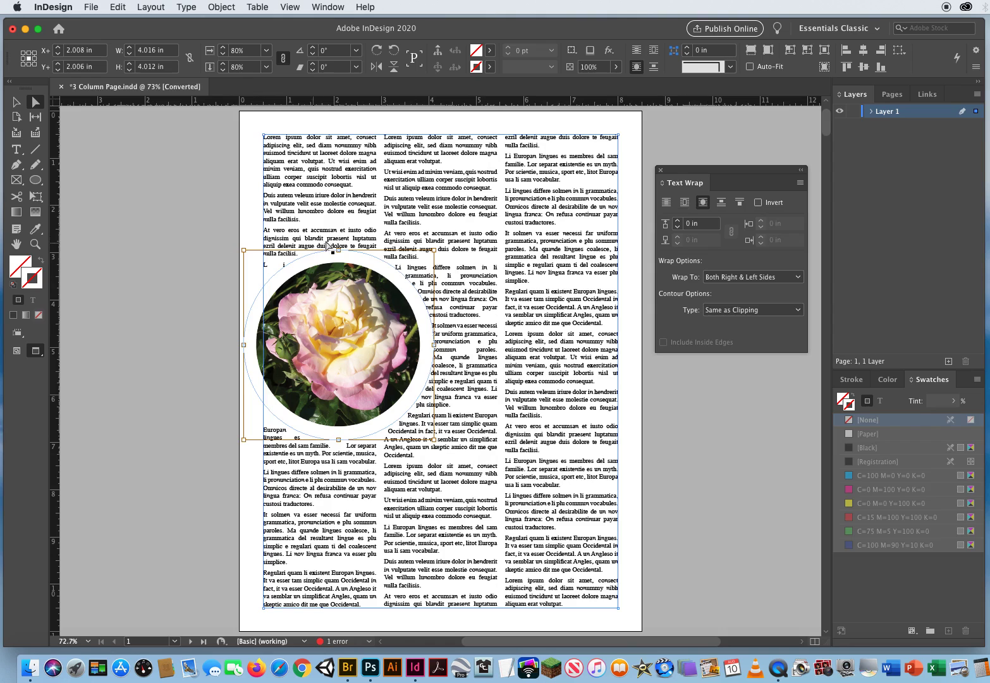
# Step: Marquee-select the text frame and rose photo, deselect them, then close 3 Column Page.indd
pyautogui.click(177, 372)
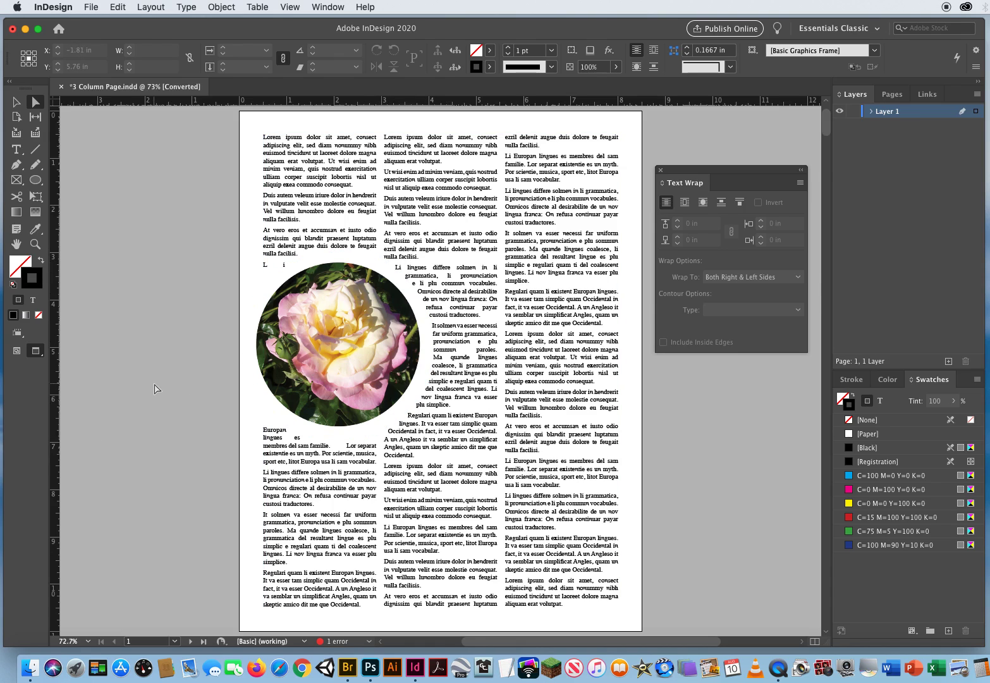
pyautogui.click(16, 102)
pyautogui.moveTo(184, 230); pyautogui.dragTo(345, 333)
pyautogui.click(210, 268)
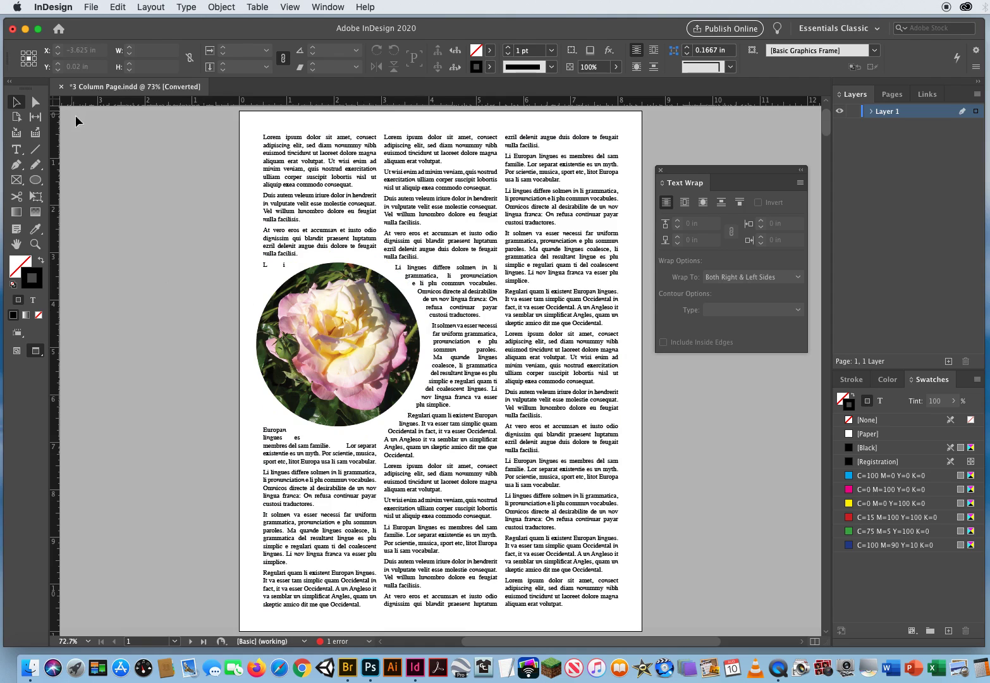
pyautogui.click(60, 87)
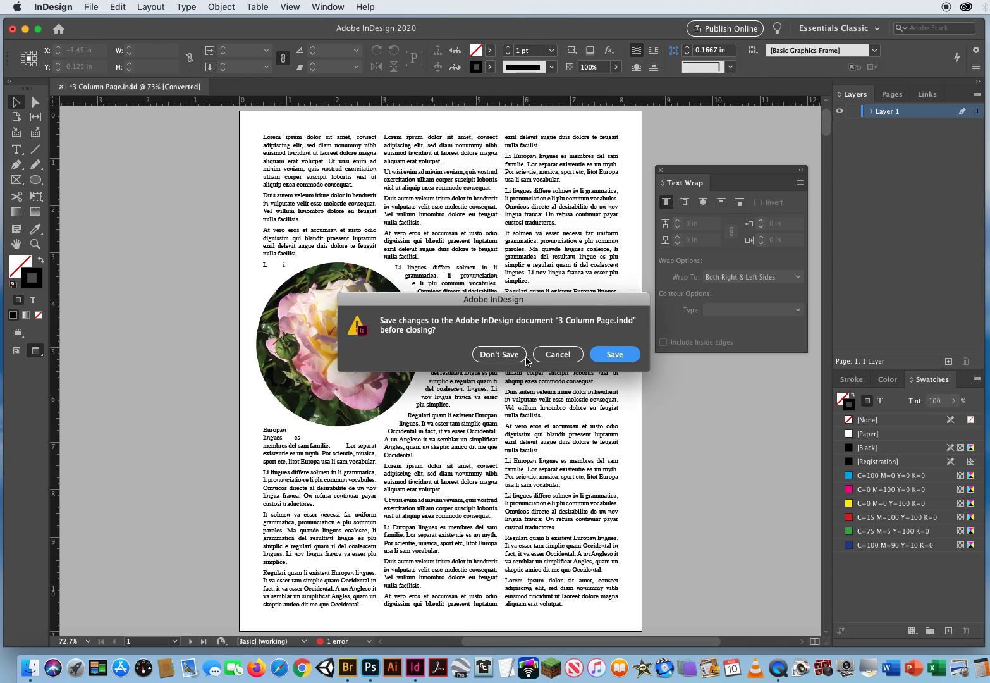